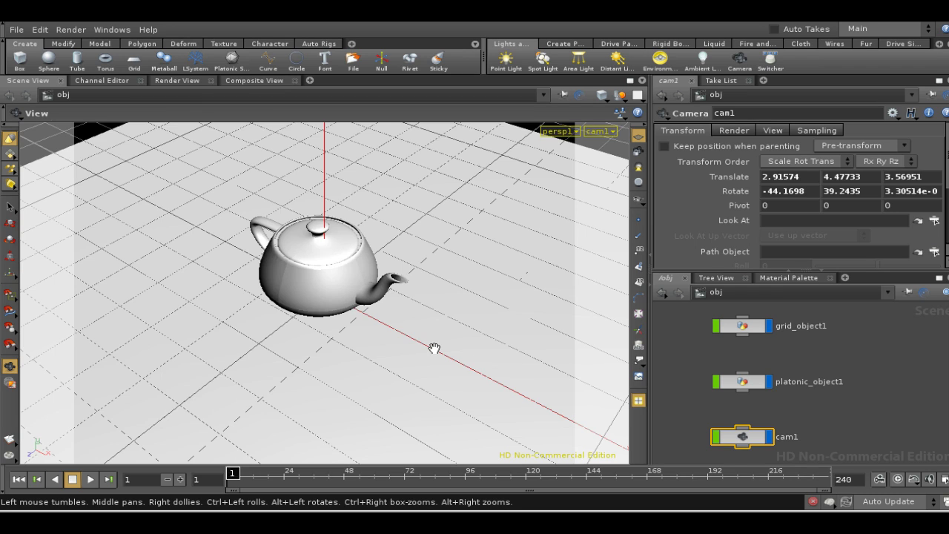
drag(434, 348, 409, 297)
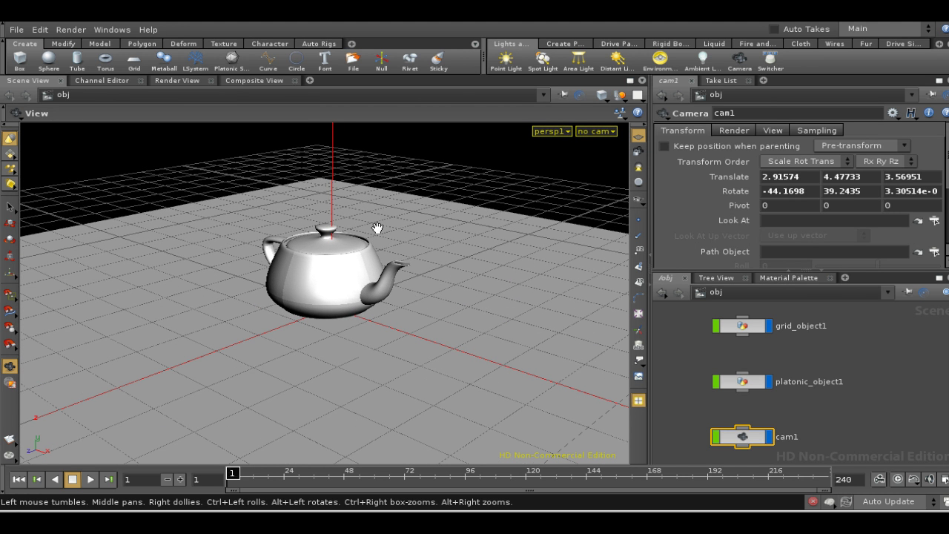
key(Tab)
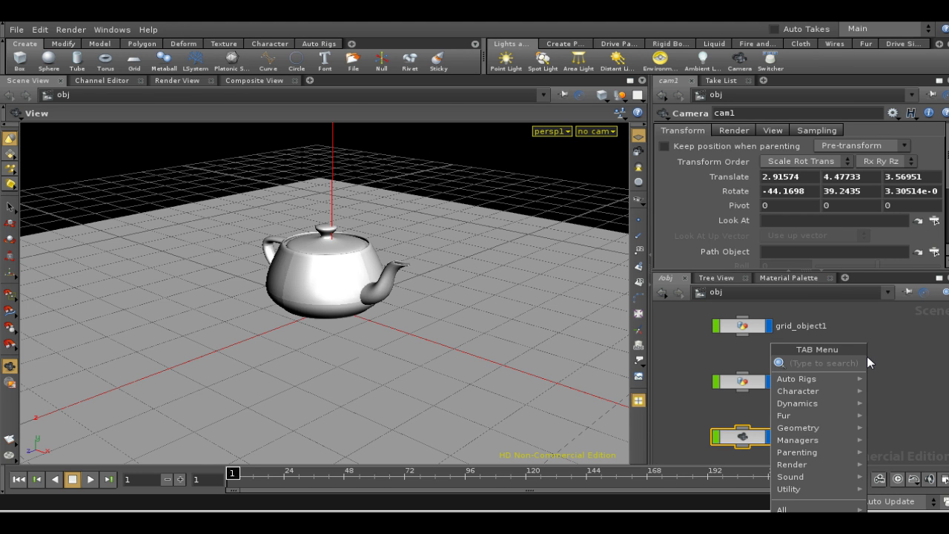
text(N)
mouse_move(856, 464)
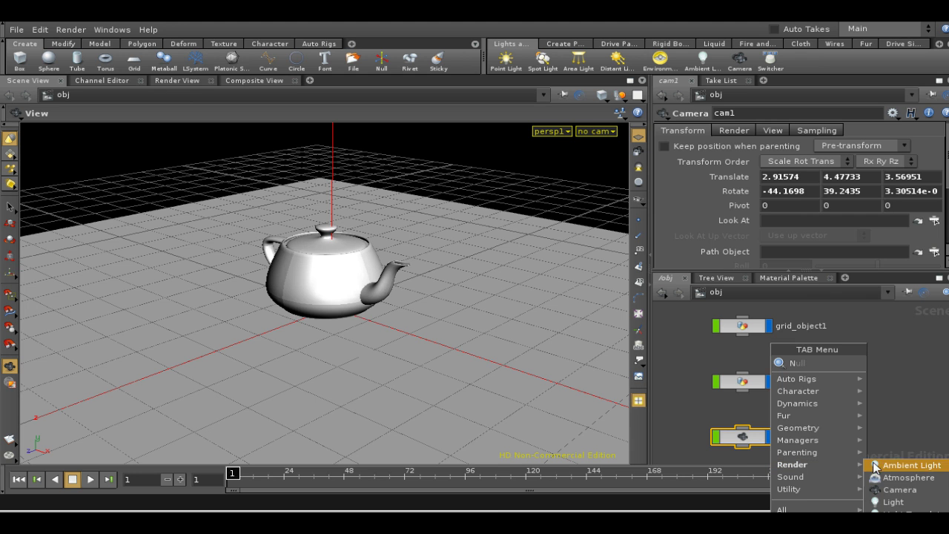
- Add an environment light to the scene and enable Use Area Map in its area light options
click(663, 63)
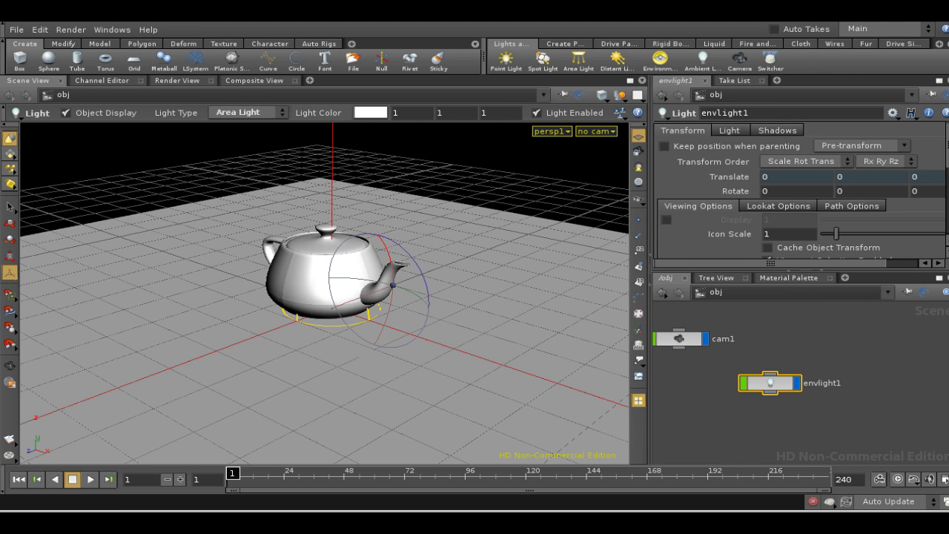
click(722, 130)
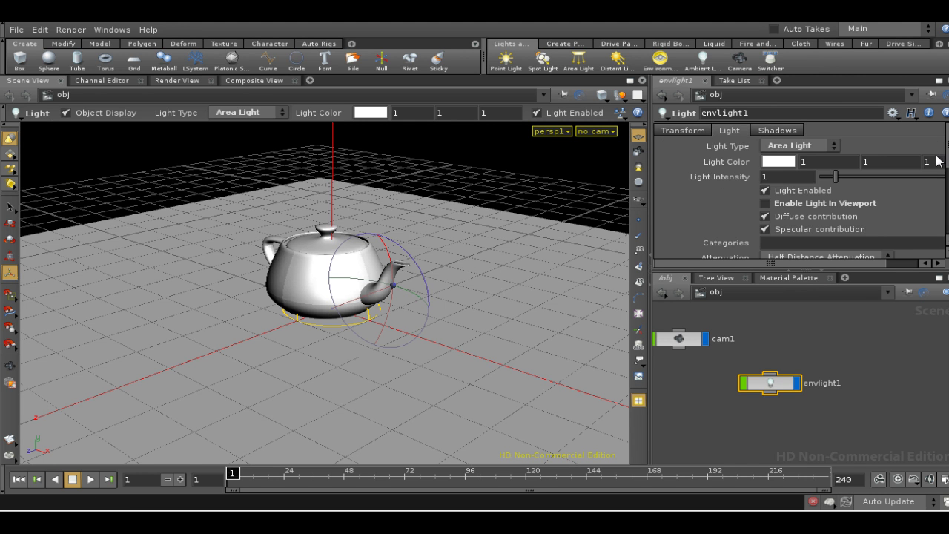
scroll(826, 178, down, 5)
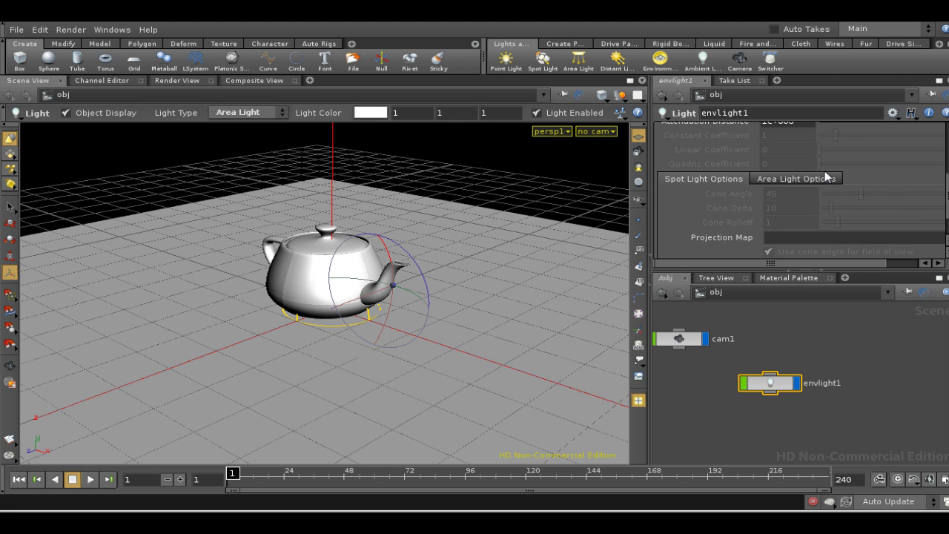
click(825, 179)
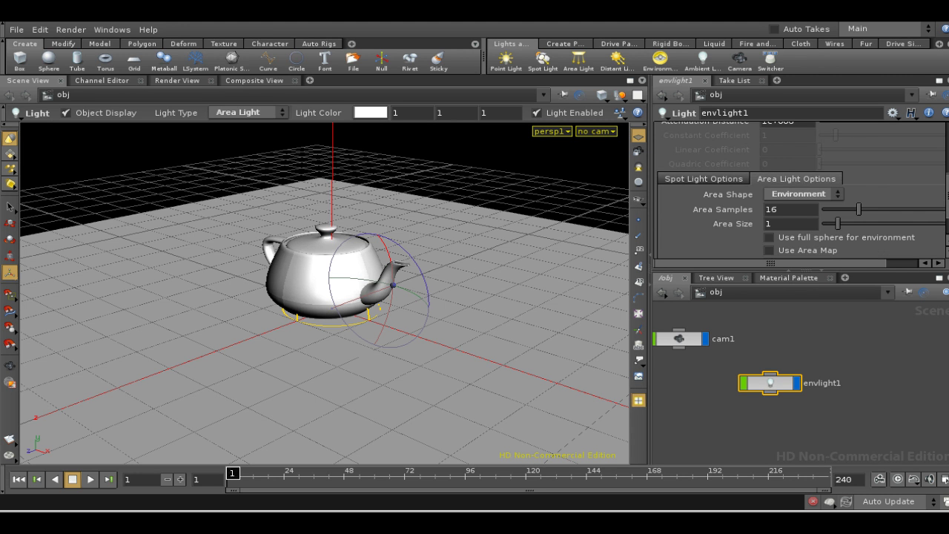
scroll(807, 238, down, 2)
click(786, 204)
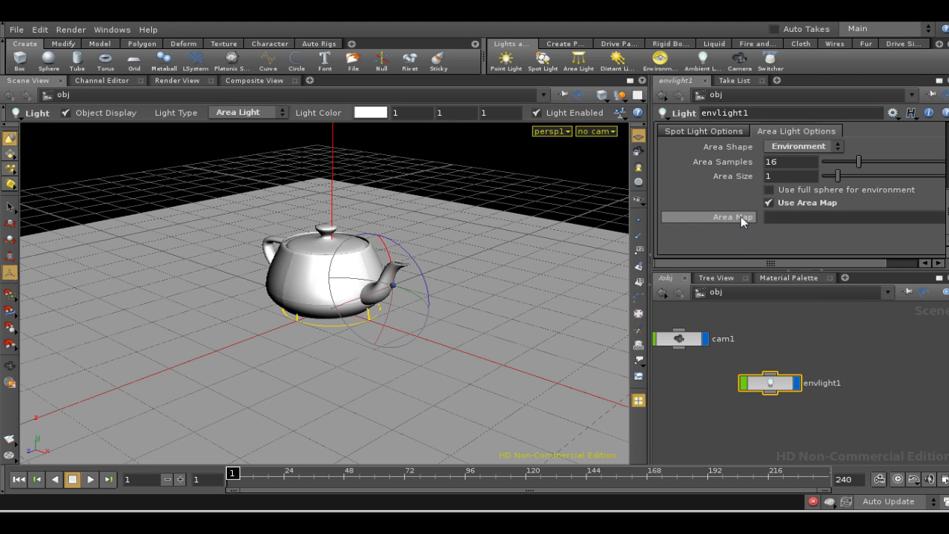
- Assign DOSCH_SKIESV2_01SN_lowres.rat from $HFS/houdini/pic/ as the environment light's area map, listing sequence files individually
scroll(746, 261, right, 2)
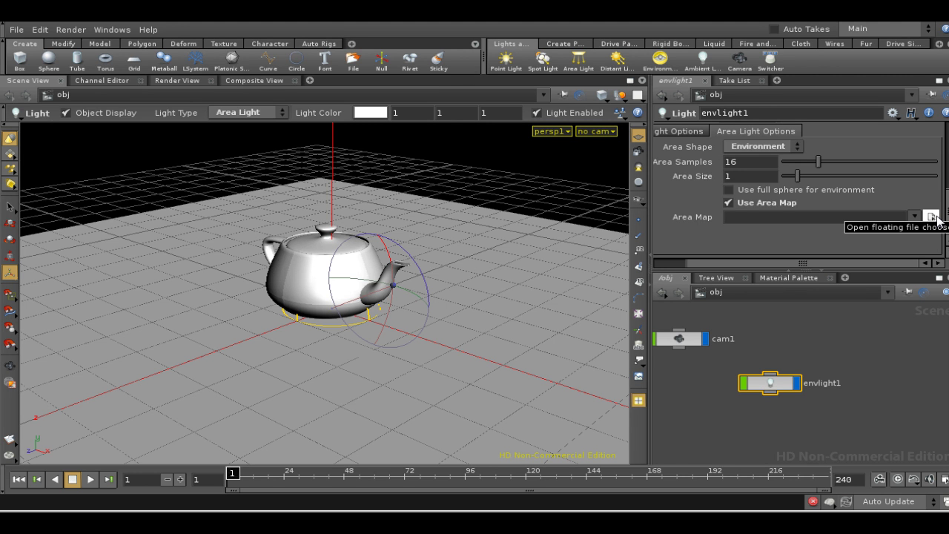
click(931, 217)
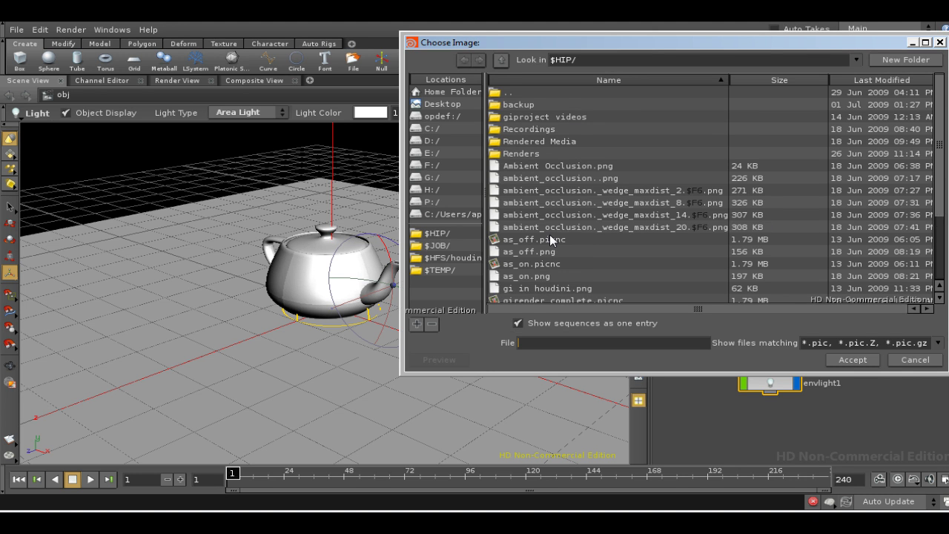
click(439, 258)
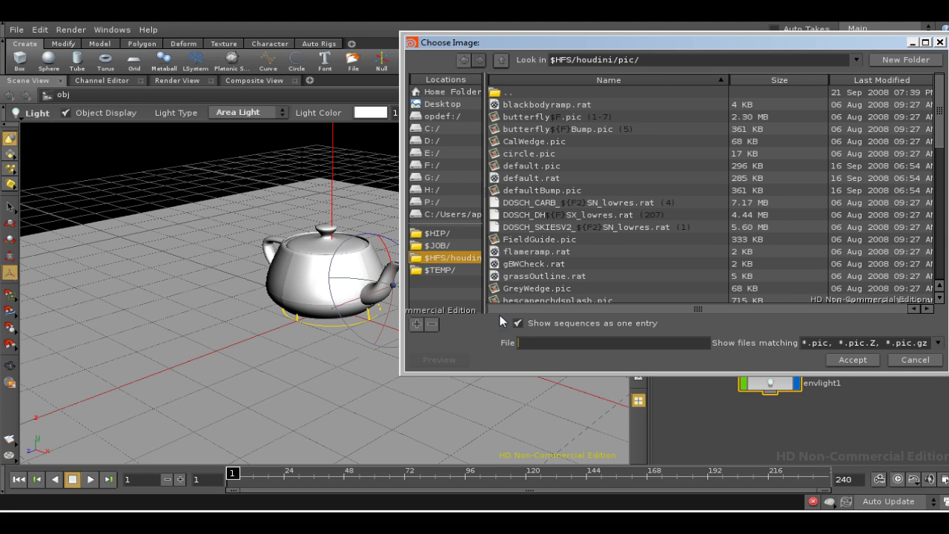
click(516, 322)
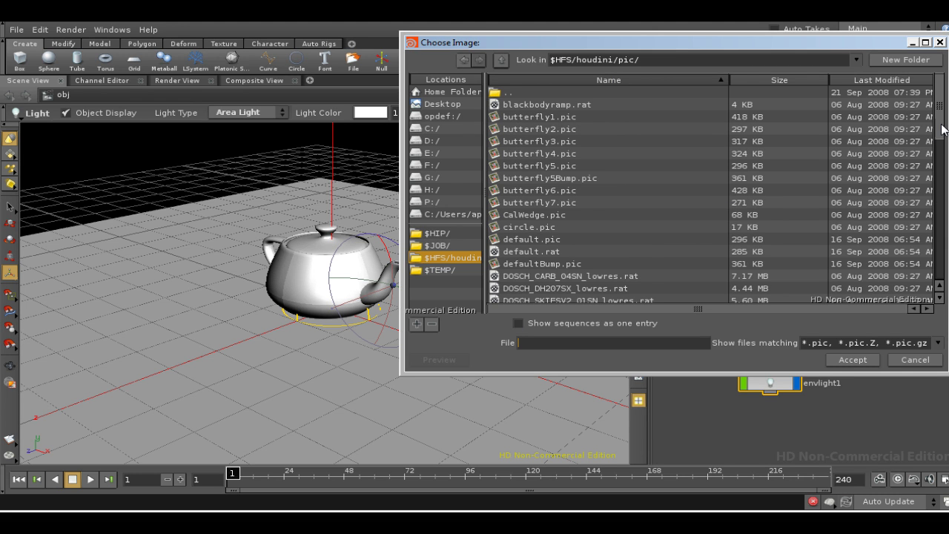
drag(944, 129, 945, 171)
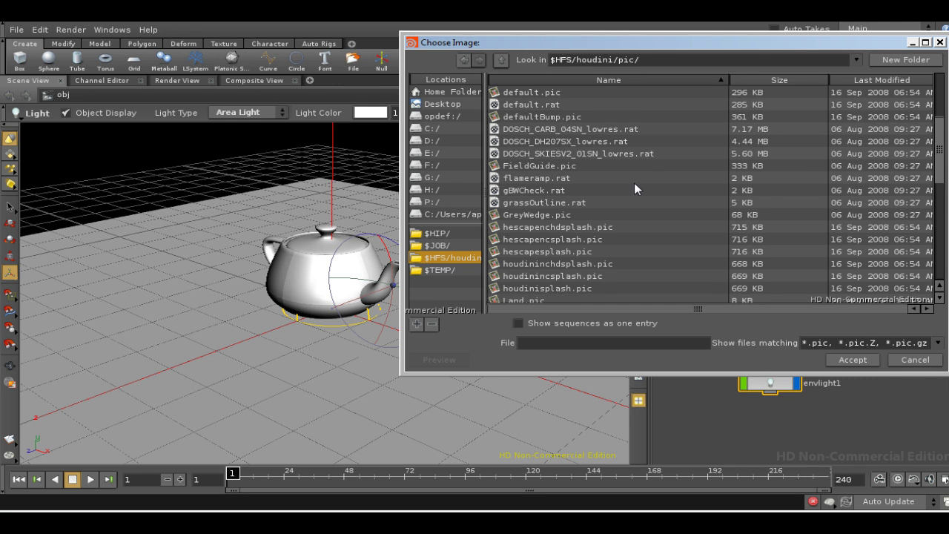
click(549, 154)
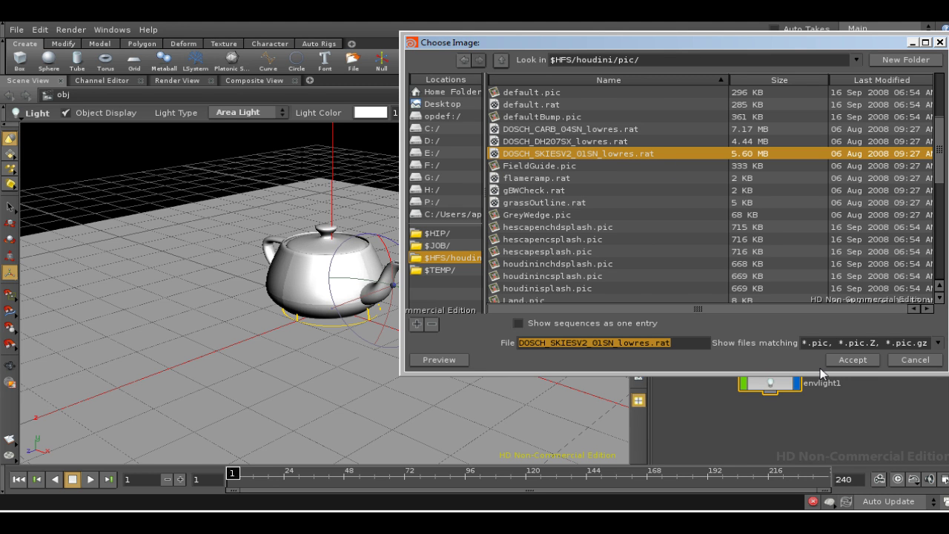
click(842, 363)
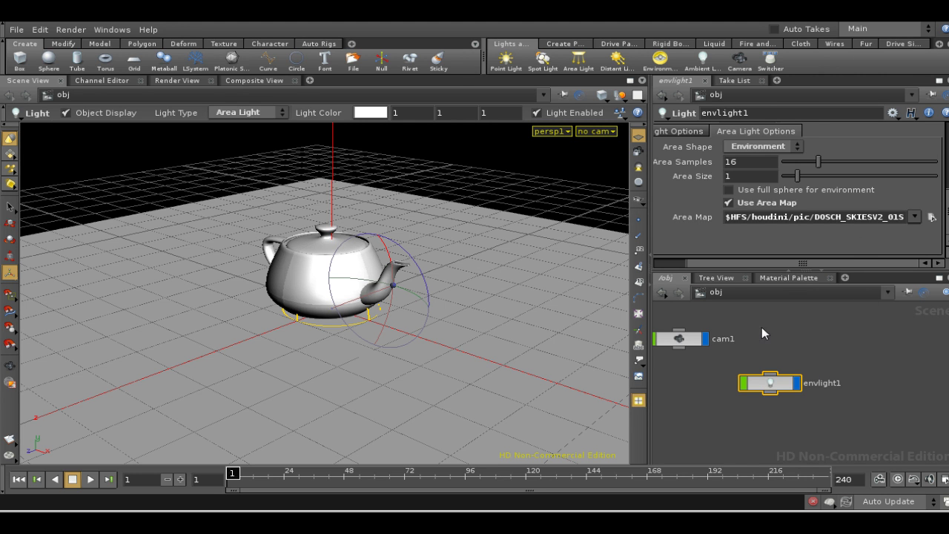
- Create a Mantra render node in the out network and render the scene with it
click(762, 295)
click(770, 346)
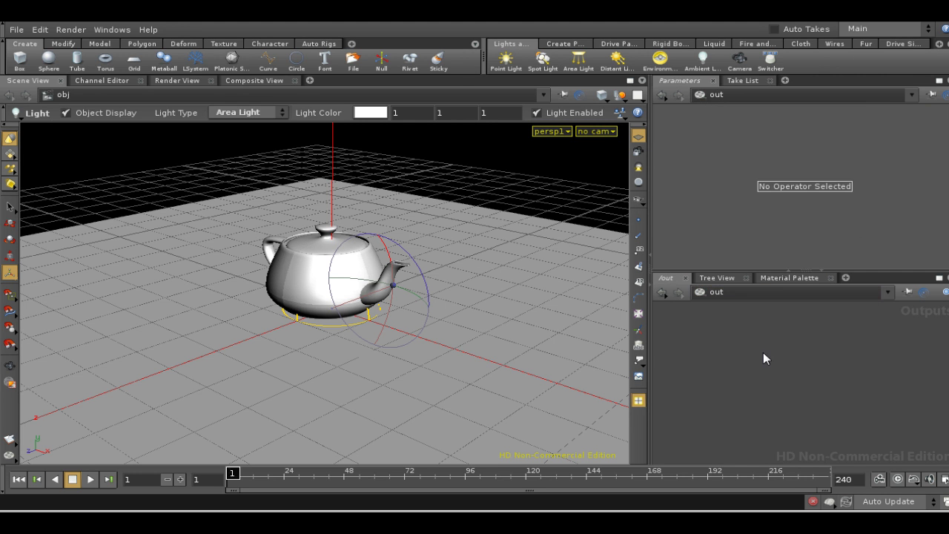
key(Tab)
text(Ma)
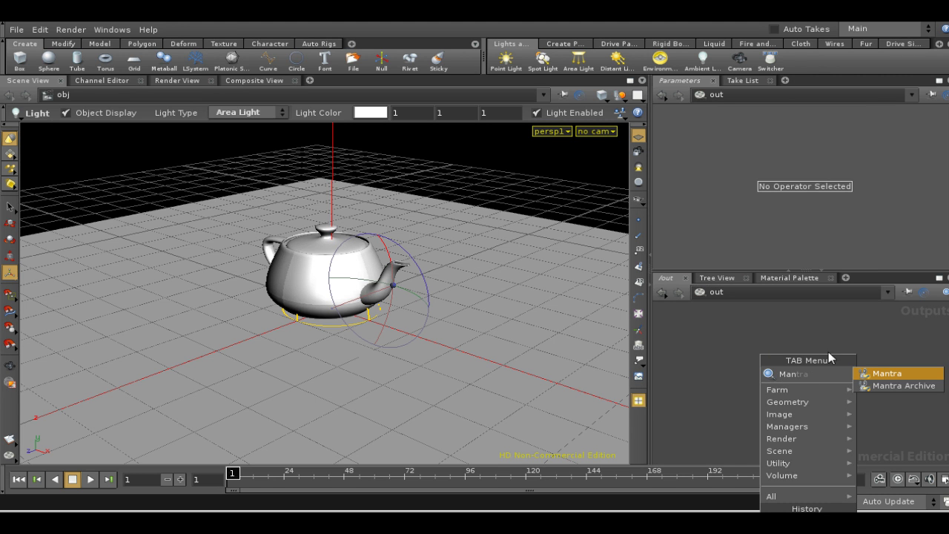
click(886, 373)
click(798, 350)
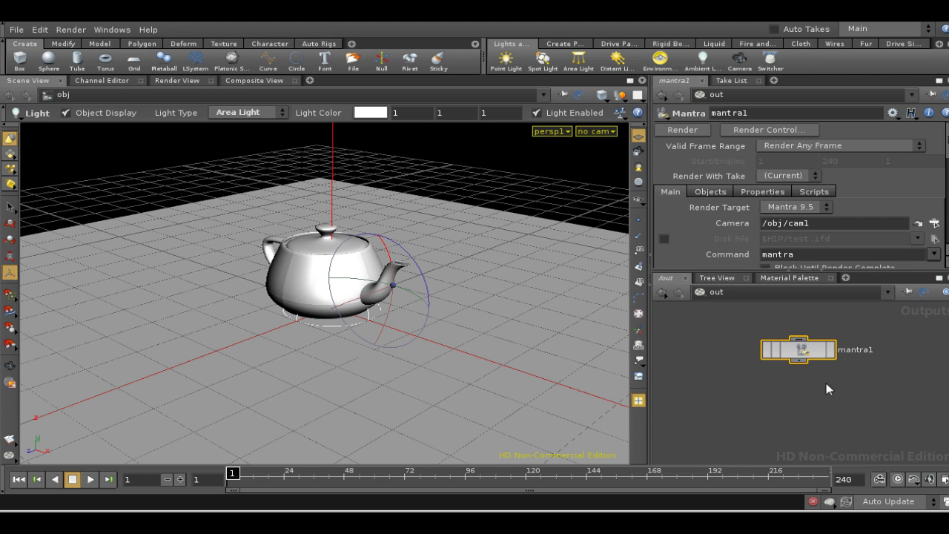
click(831, 352)
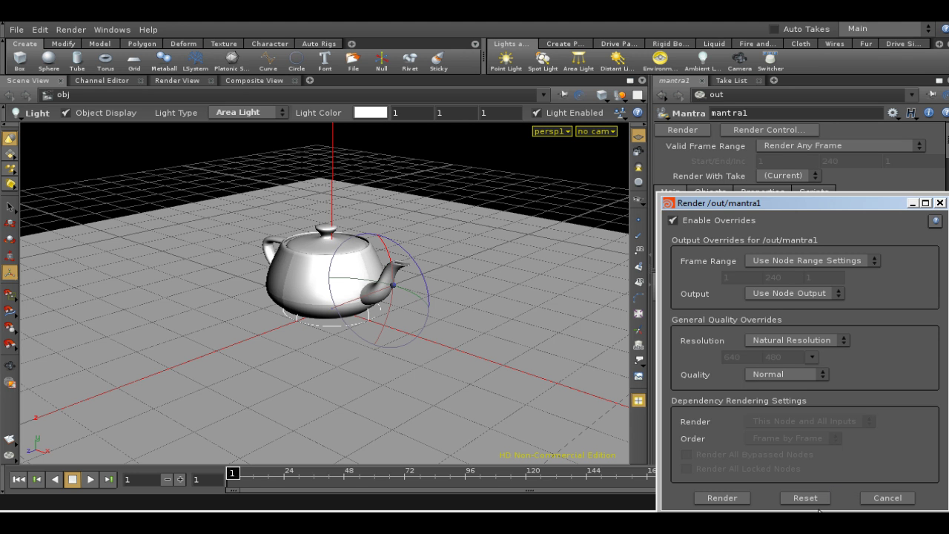
click(722, 497)
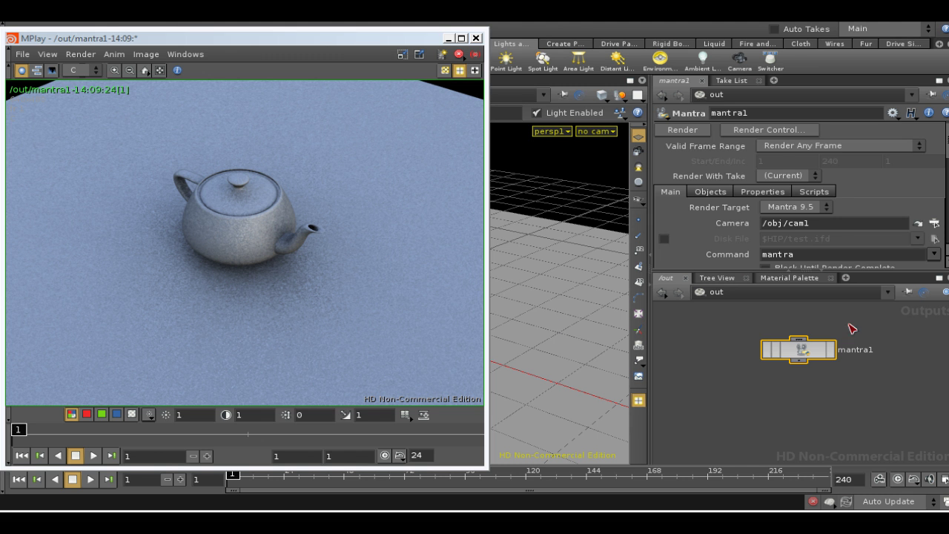
- Examine the sampling properties of the Mantra node, including pixel samples and ray samples
click(760, 192)
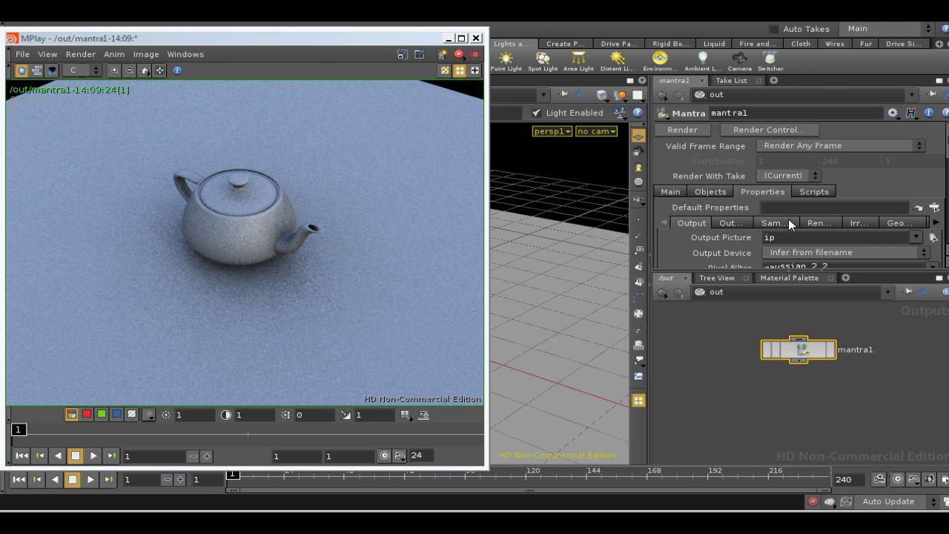
click(785, 220)
scroll(797, 194, down, 5)
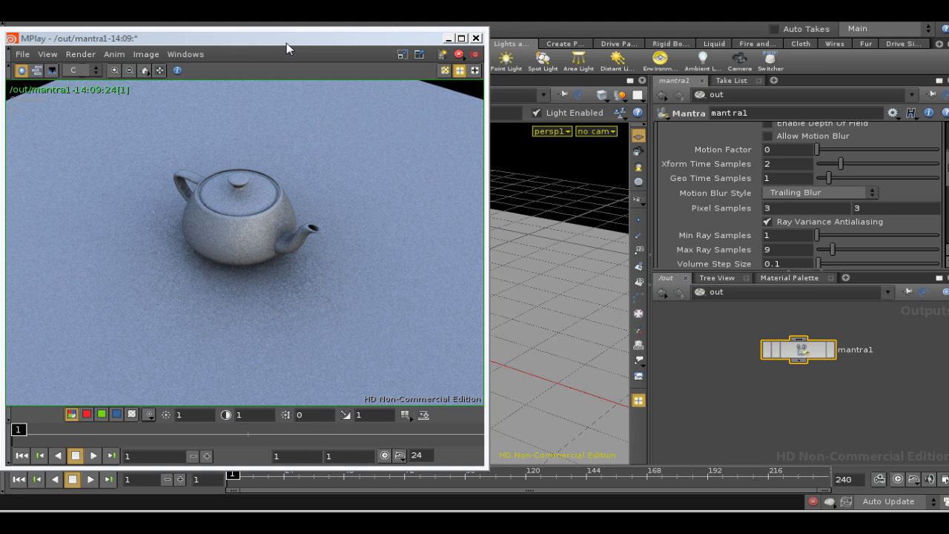
- Open the MPlay disk file loader and turn off Always On Top for the rendered image window
drag(296, 46, 326, 54)
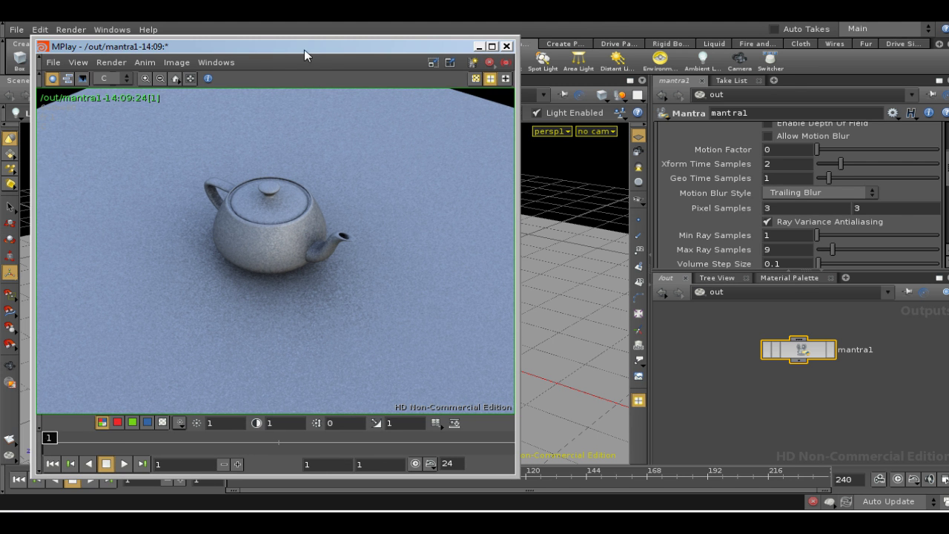
click(71, 30)
mouse_move(97, 131)
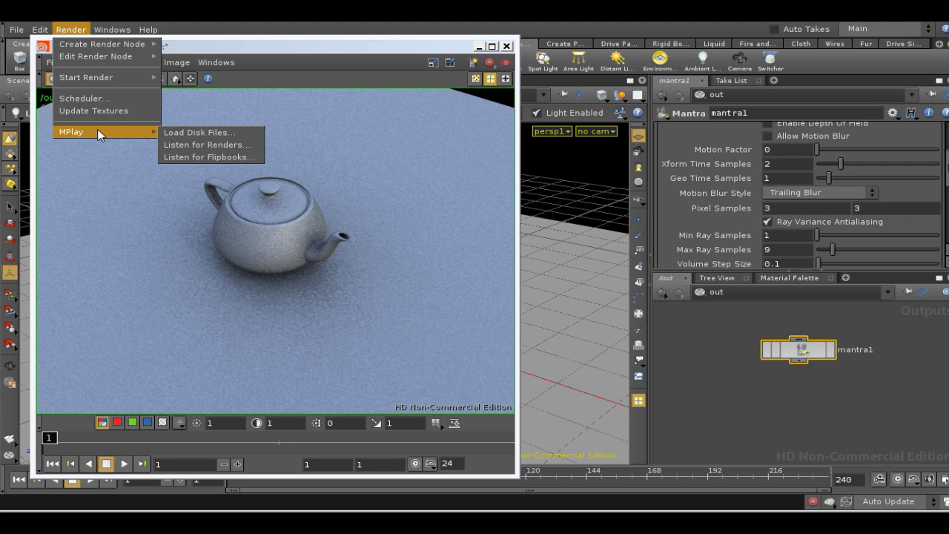
click(175, 134)
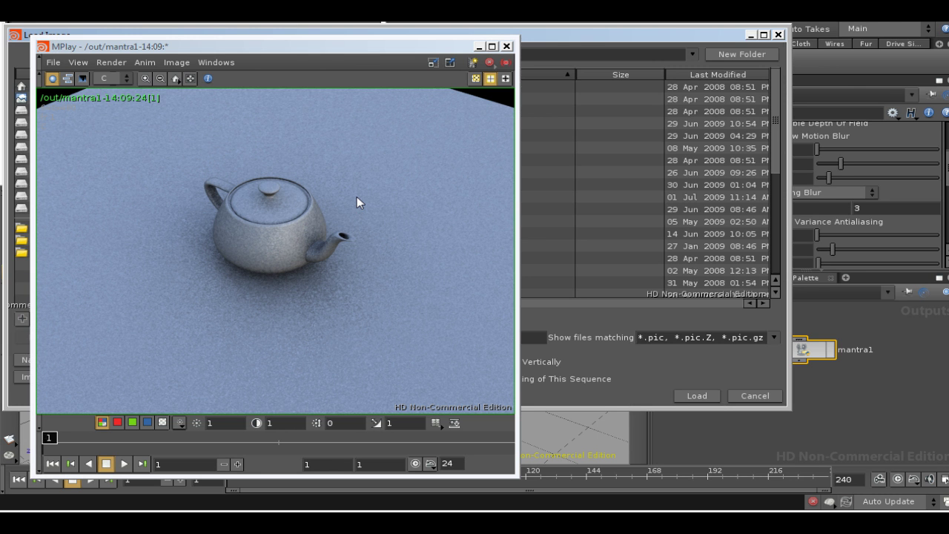
right_click(382, 46)
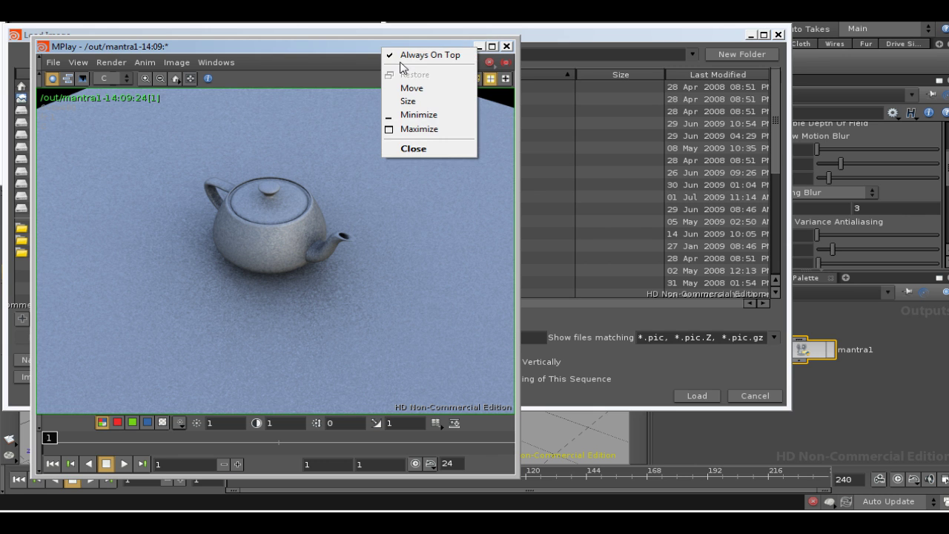
click(400, 56)
click(393, 34)
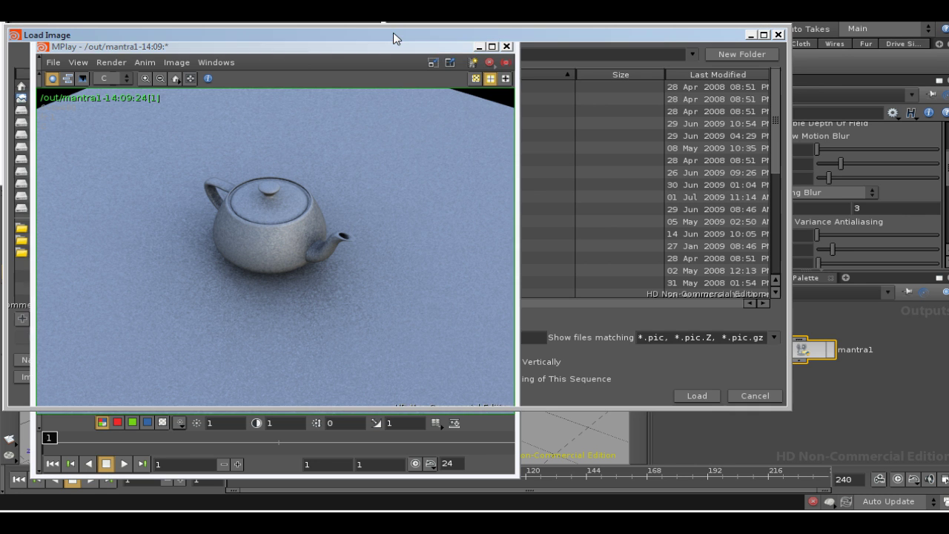
- View DOSCH_SKIESV2_01SN_lowres.rat from $HFS/Houdini/pic/ in MPlay, and close that image window
click(190, 57)
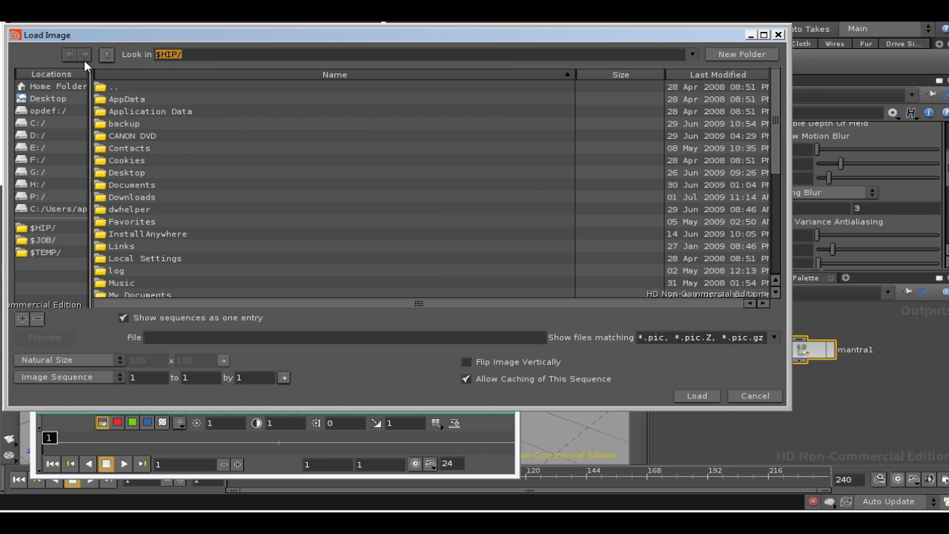
text($HFS/Houdini/pic/)
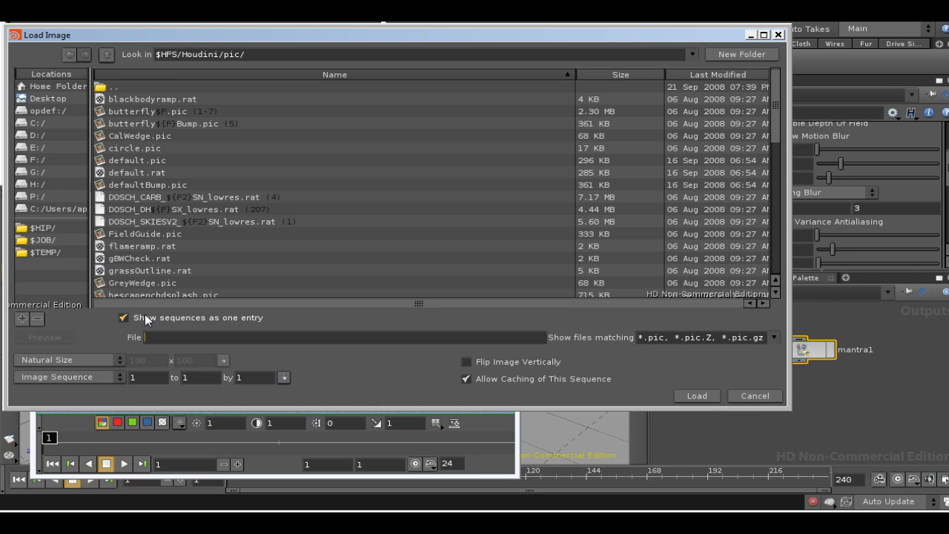
click(144, 317)
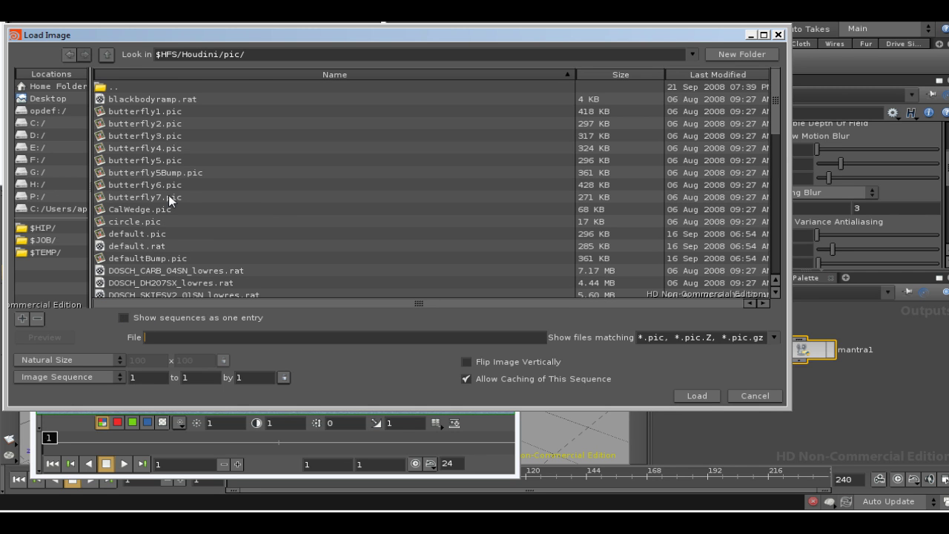
click(262, 297)
click(688, 393)
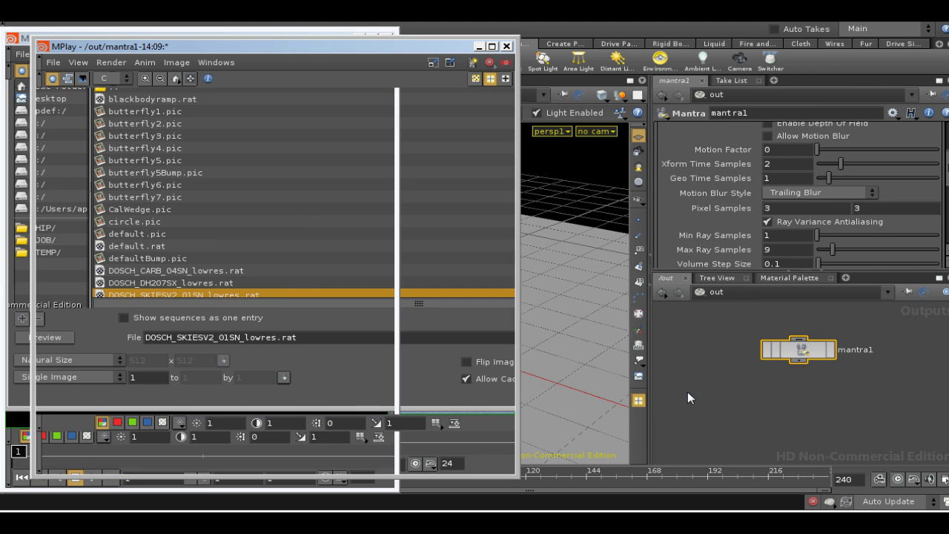
click(123, 30)
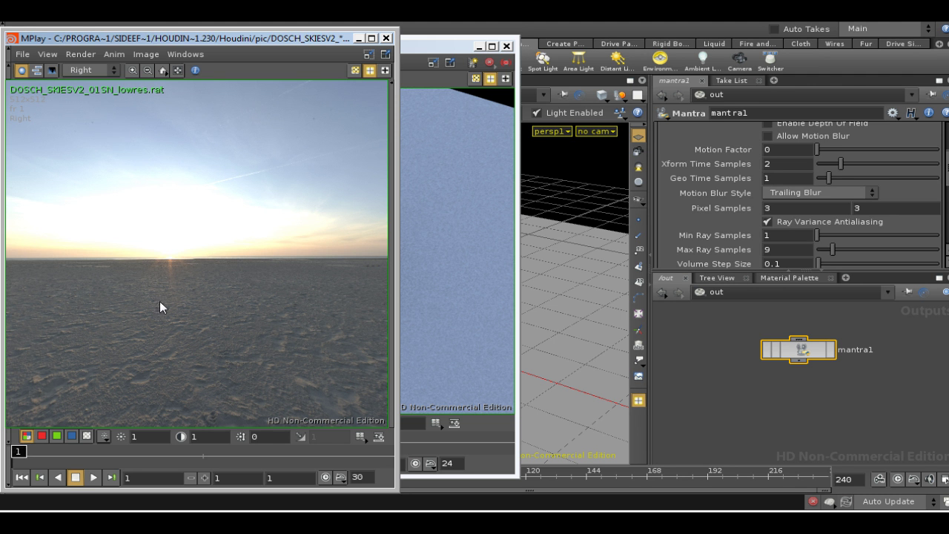
click(386, 38)
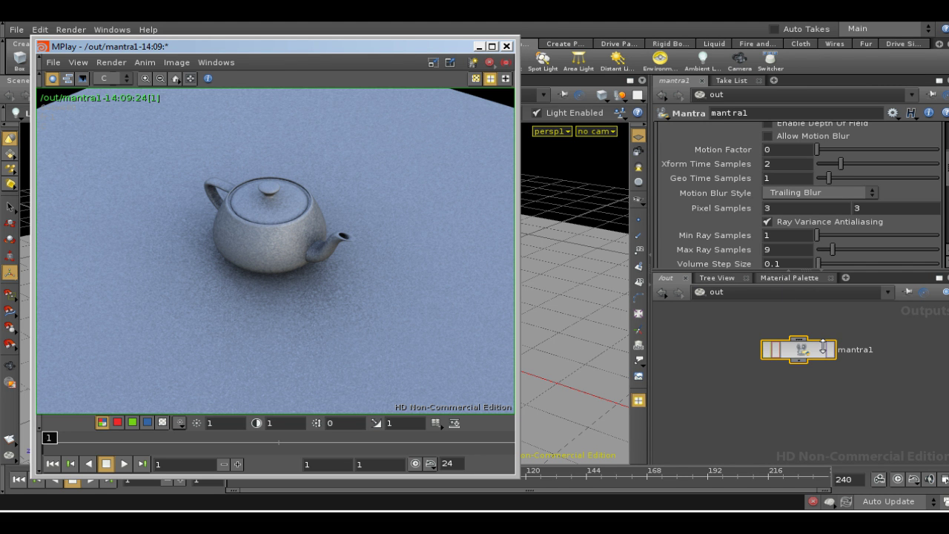
- Return the network view to the obj level, where the environment light is
right_click(778, 300)
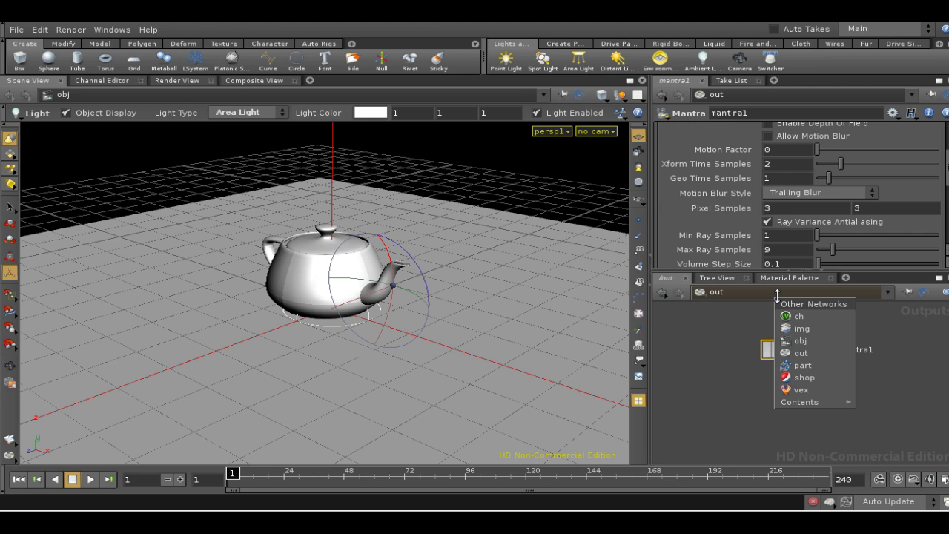
click(796, 342)
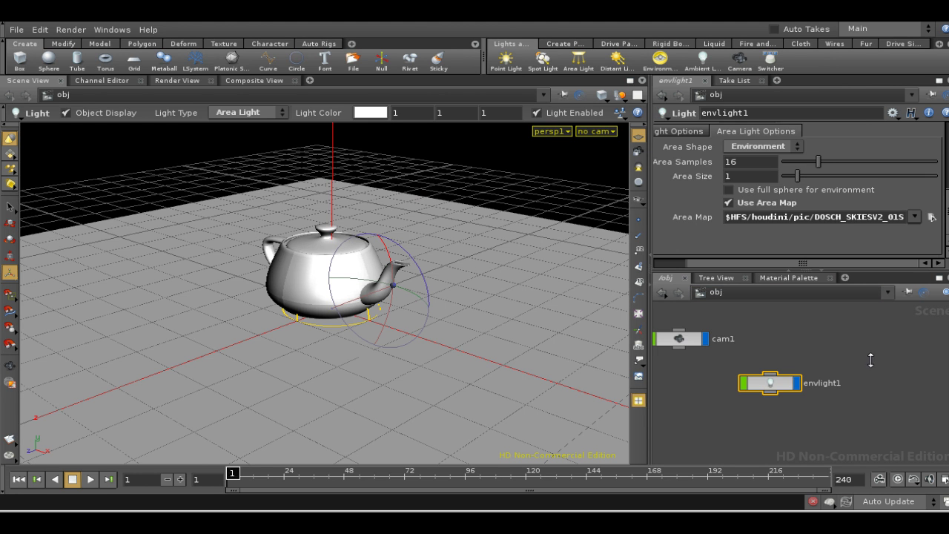
- Delete the environment light from the obj network
key(Delete)
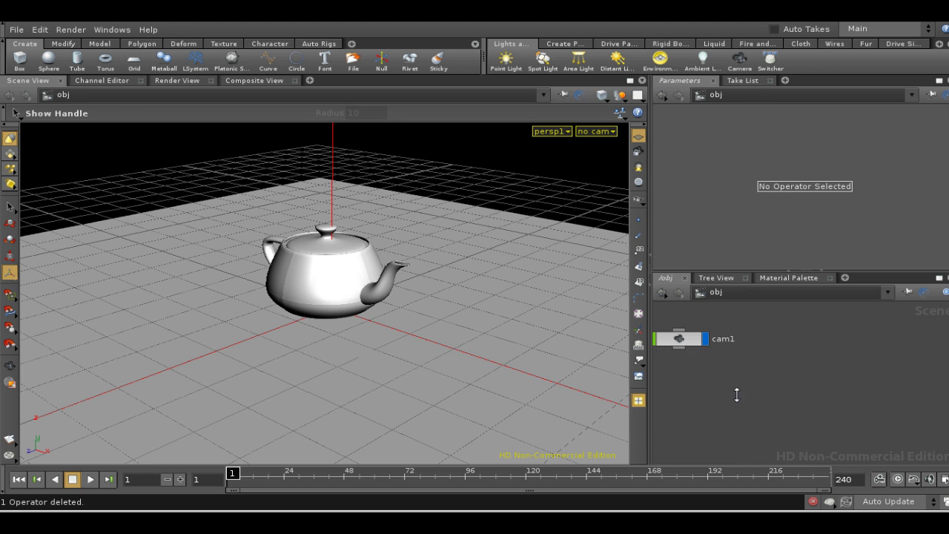
middle_drag(735, 397, 811, 396)
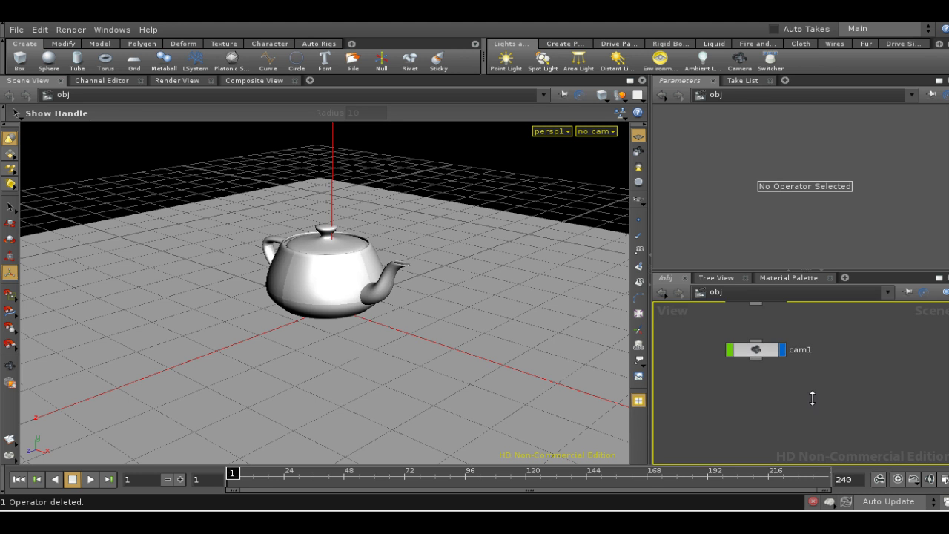
- Add a VEX Global Illumination light shader to the shop network
key(n)
click(768, 375)
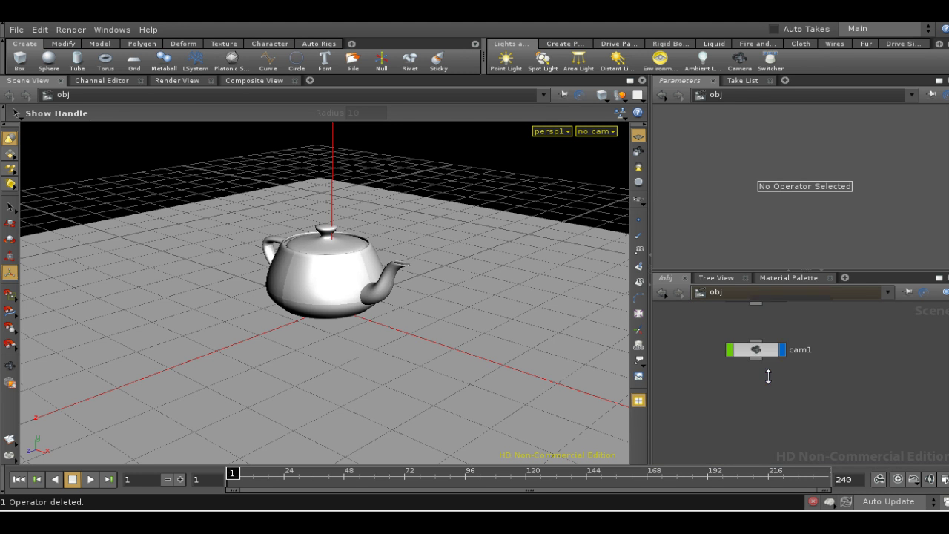
key(Tab)
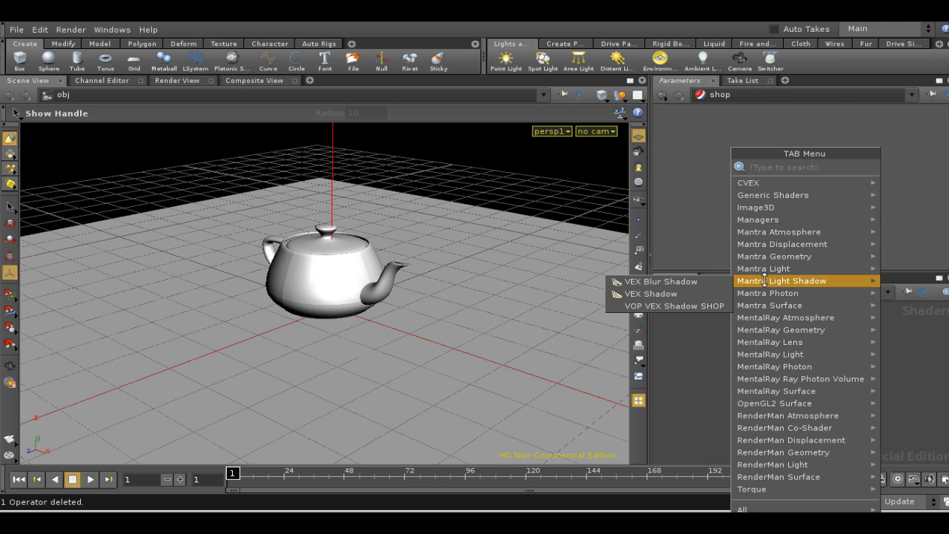
mouse_move(764, 270)
click(690, 330)
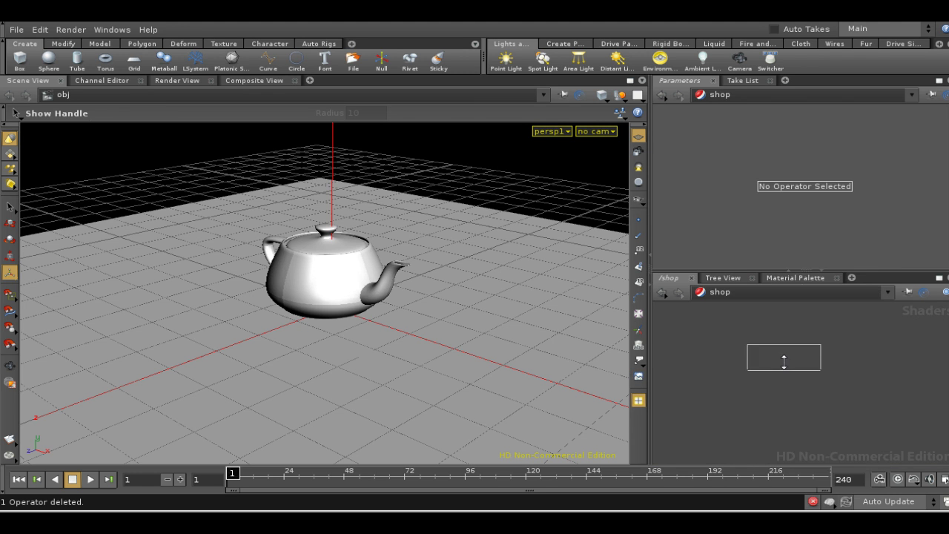
click(786, 363)
- Return to the obj network and place a Light Template node below cam1
click(757, 292)
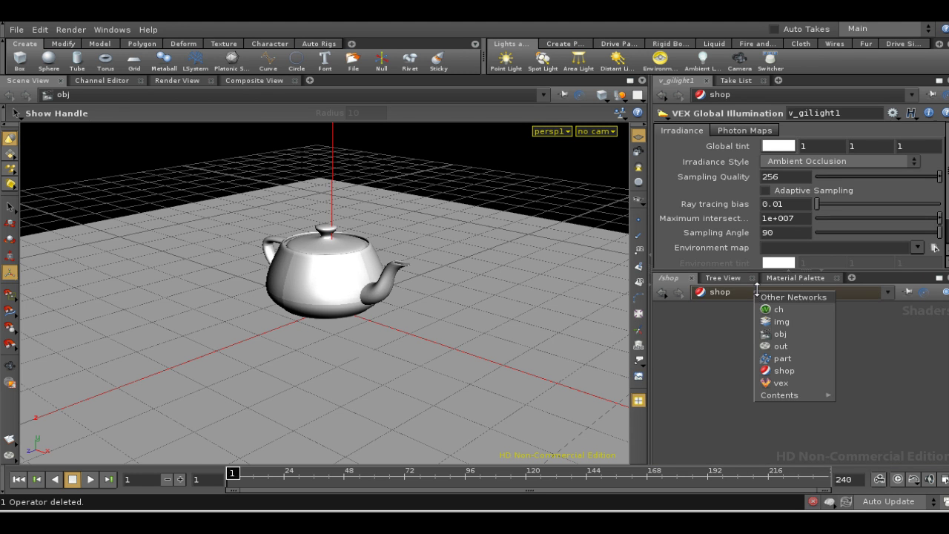
click(779, 333)
key(Tab)
text(l)
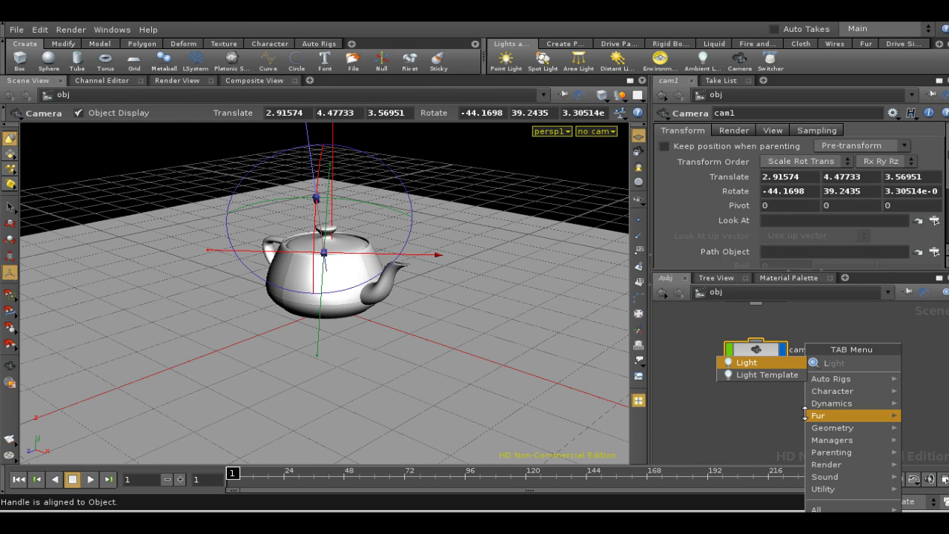
click(772, 374)
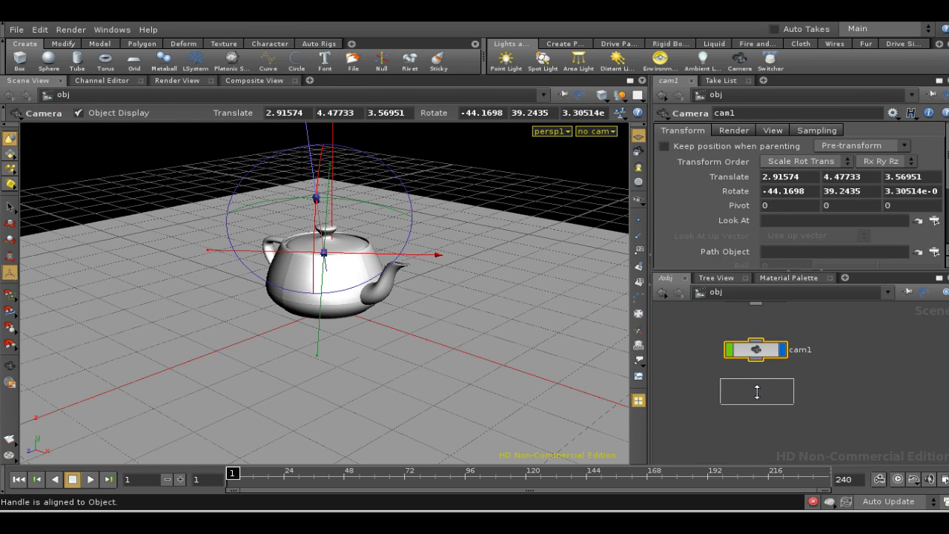
click(756, 391)
- Assign /shop/v_gilight1 as the light shader of the light template
click(742, 130)
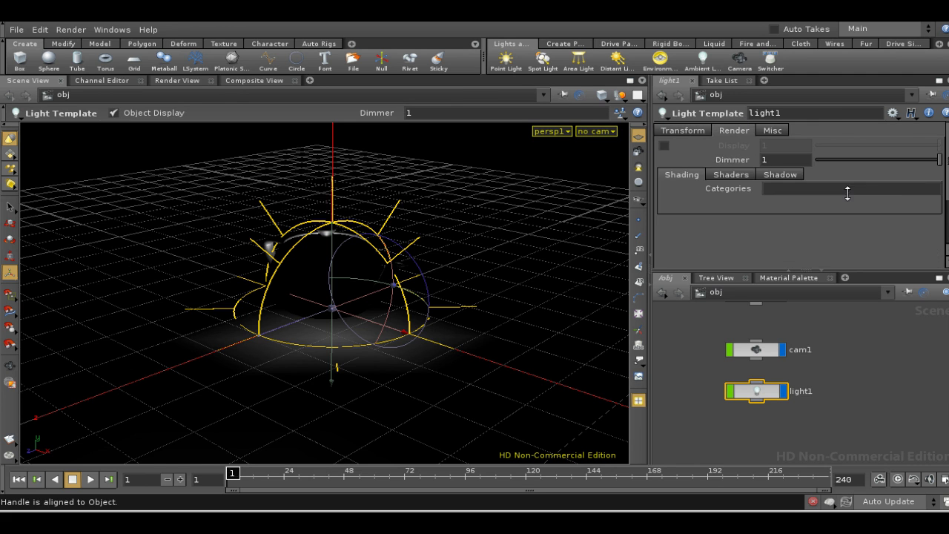
click(748, 175)
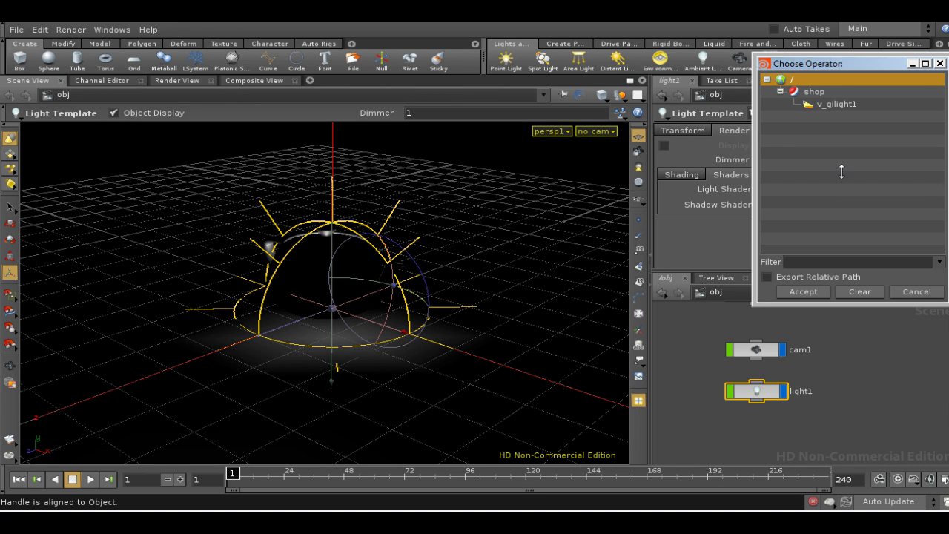
click(832, 104)
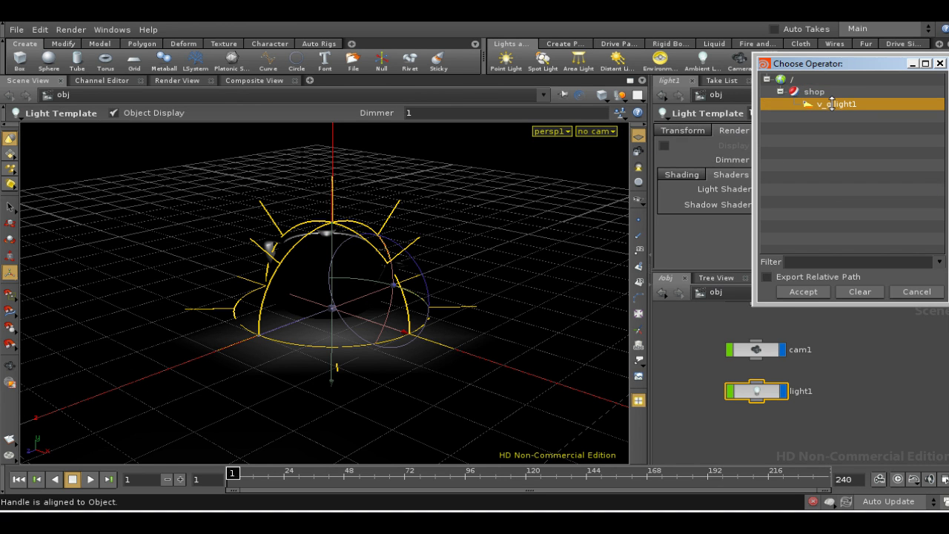
click(803, 292)
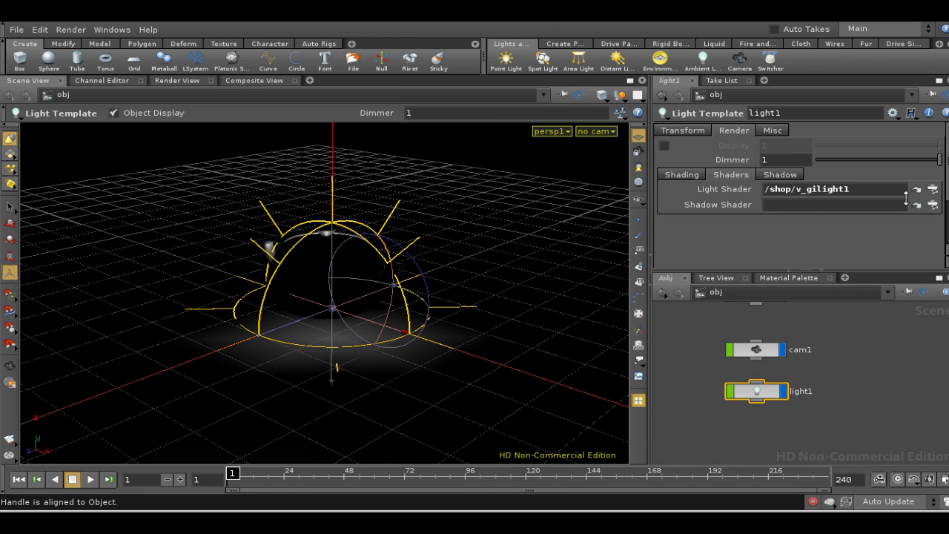
- In the assigned light shader, set Irradiance Style to Full Irradiance and Sampling Quality to 32, and enable Adaptive Sampling
click(918, 190)
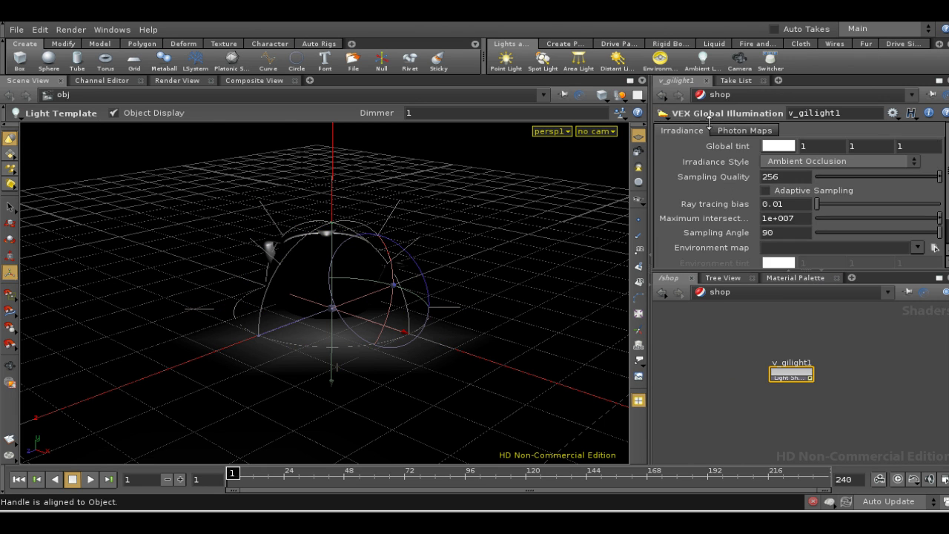
click(772, 161)
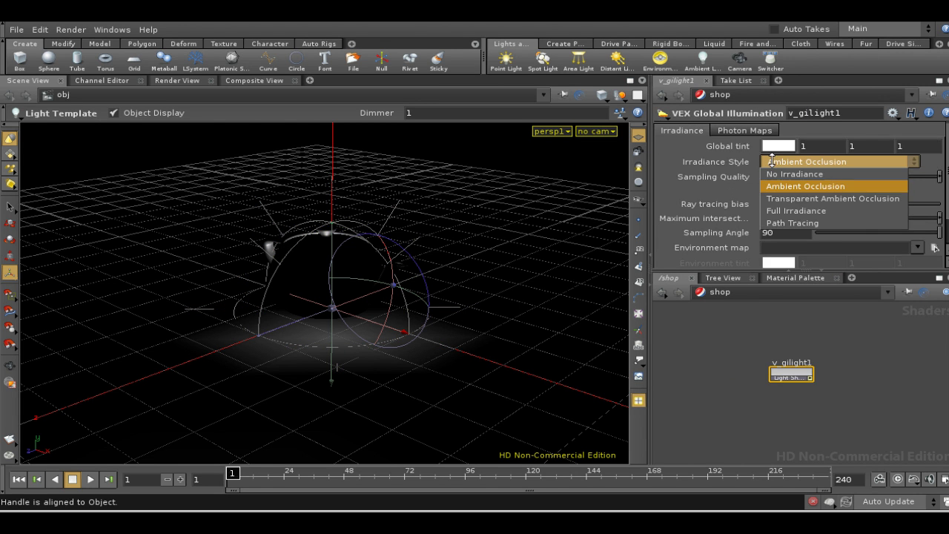
click(782, 212)
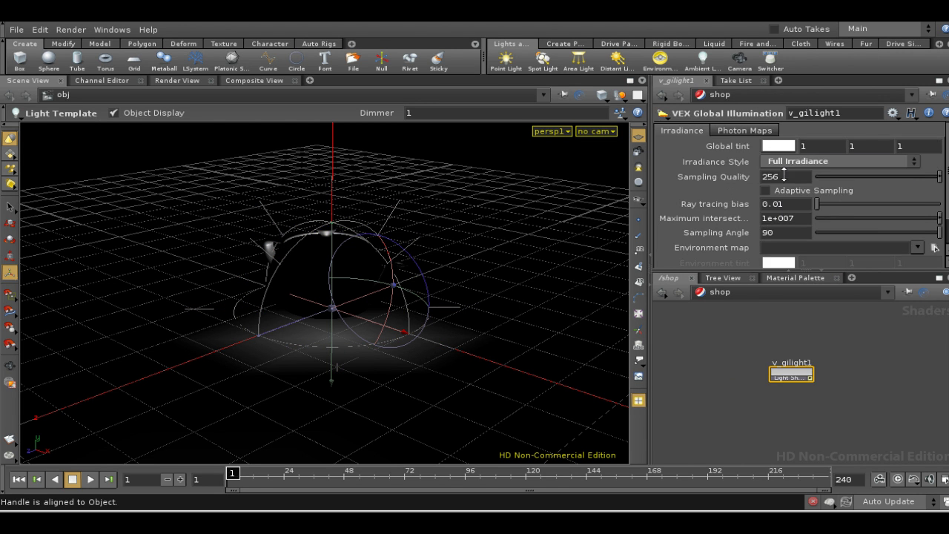
click(784, 177)
text(32)
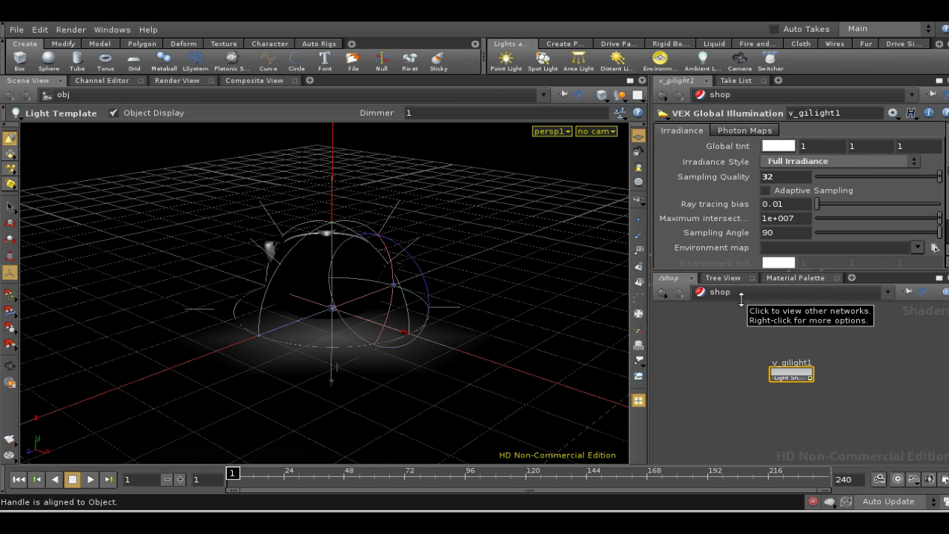
click(768, 191)
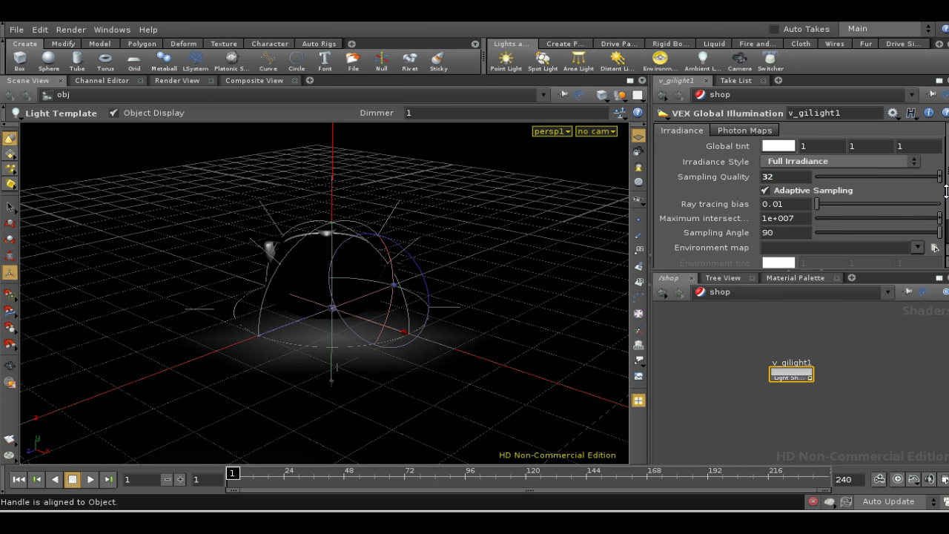
- Use DOSCH_SKIESV2_01SN_lowres.rat from $HFS/houdini/pic/ as the global illumination shader's environment map
scroll(946, 192, down, 2)
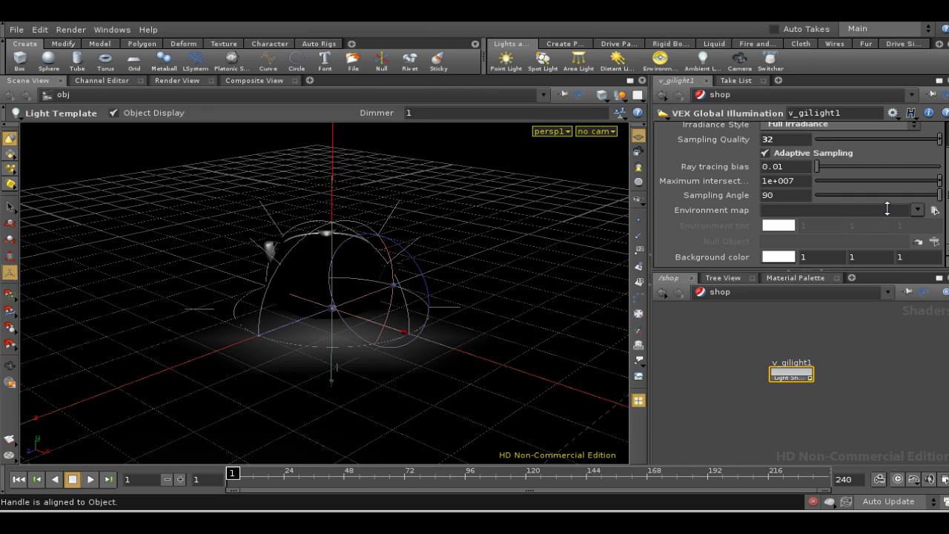
click(935, 210)
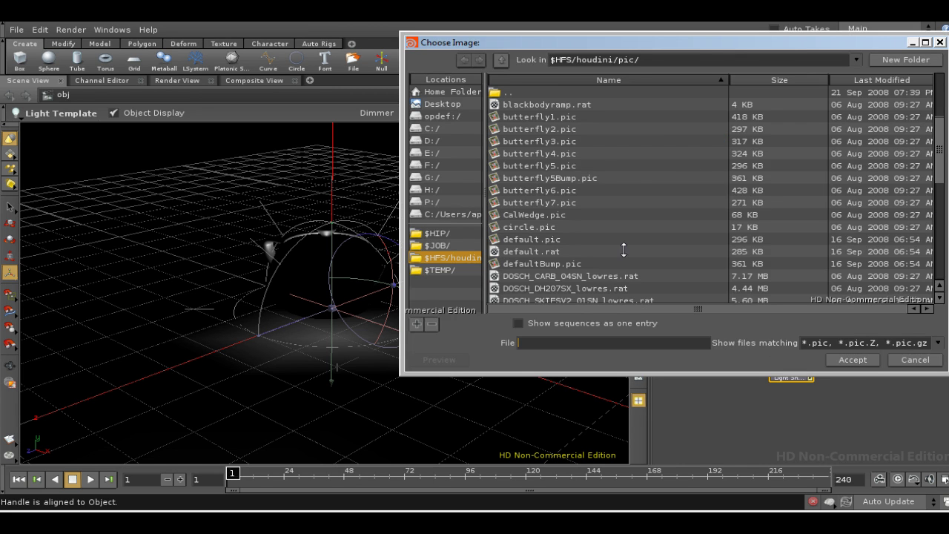
click(592, 299)
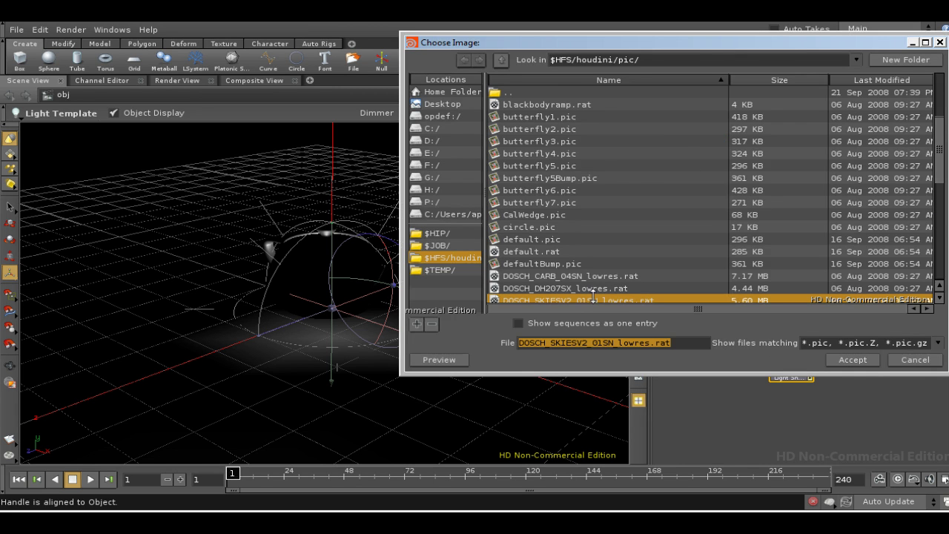
click(853, 359)
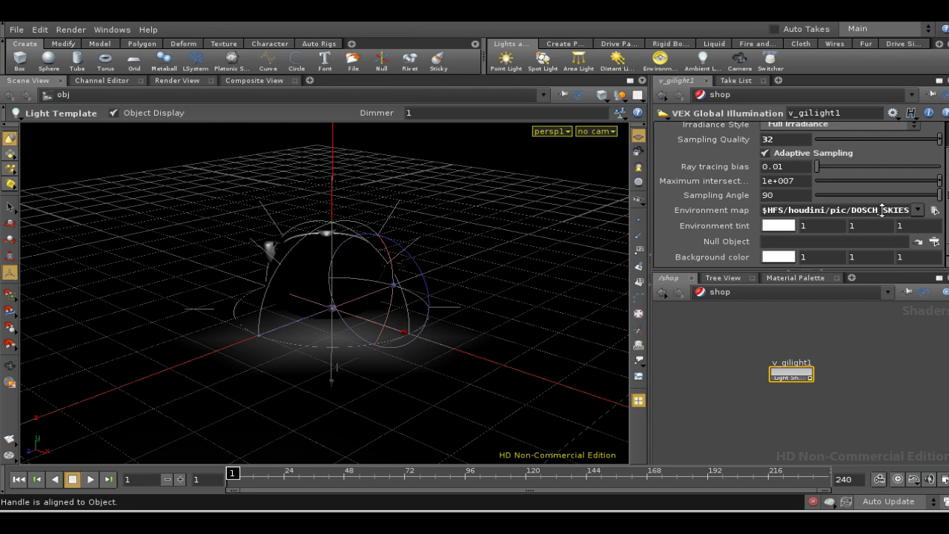
- Render the scene with mantra1 in the out network and compare frames 1 and 2 in MPlay
click(798, 297)
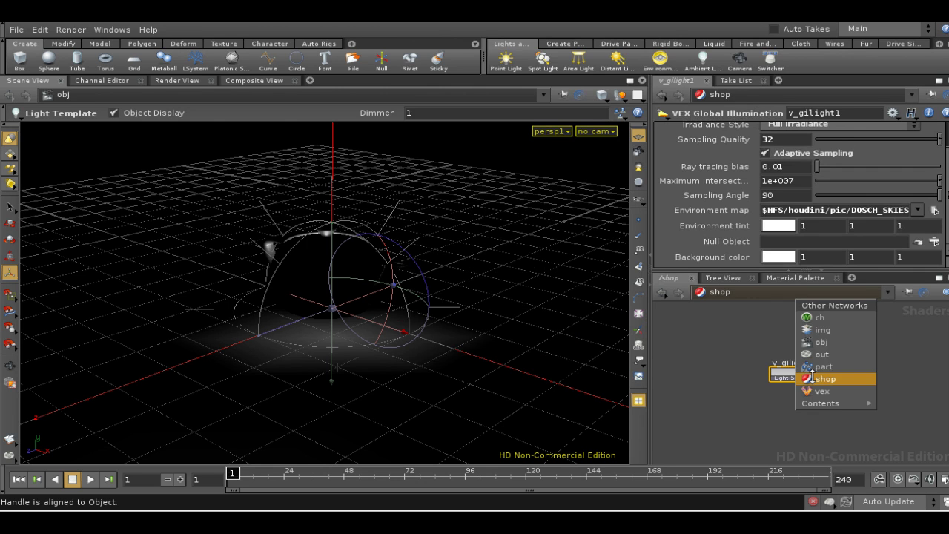
click(823, 354)
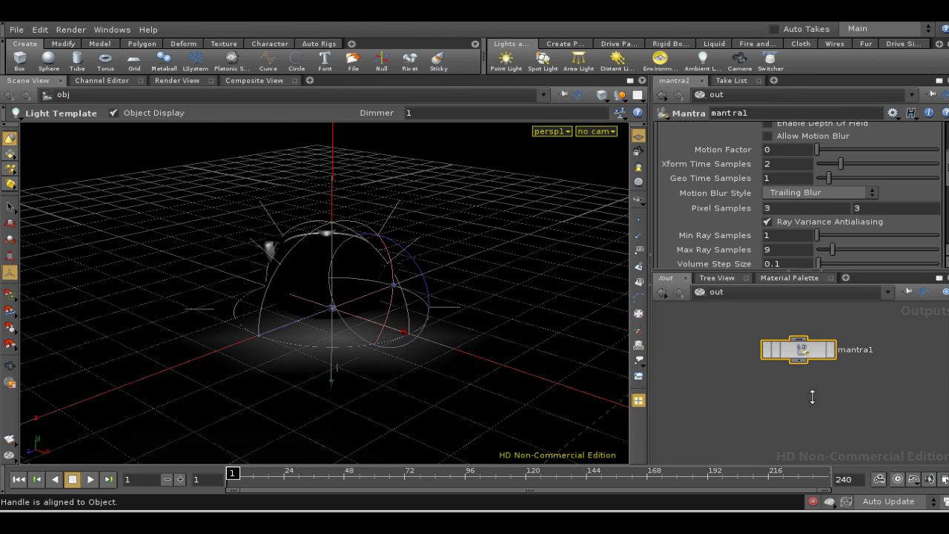
click(830, 357)
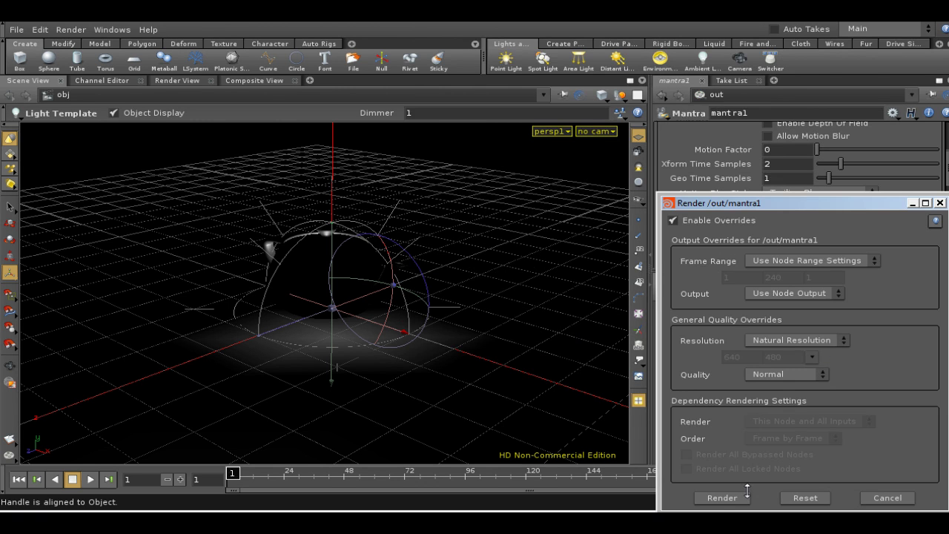
click(746, 495)
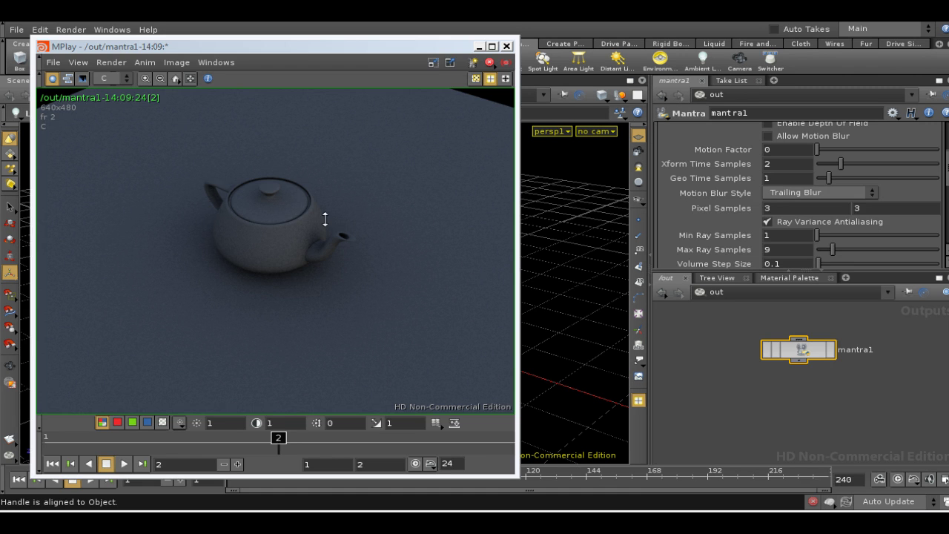
drag(279, 439, 39, 431)
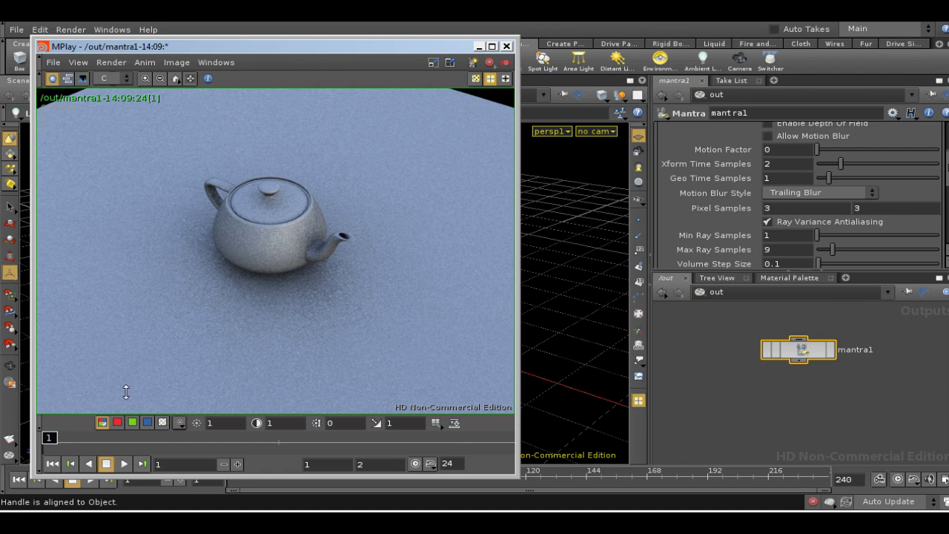
drag(52, 438, 292, 450)
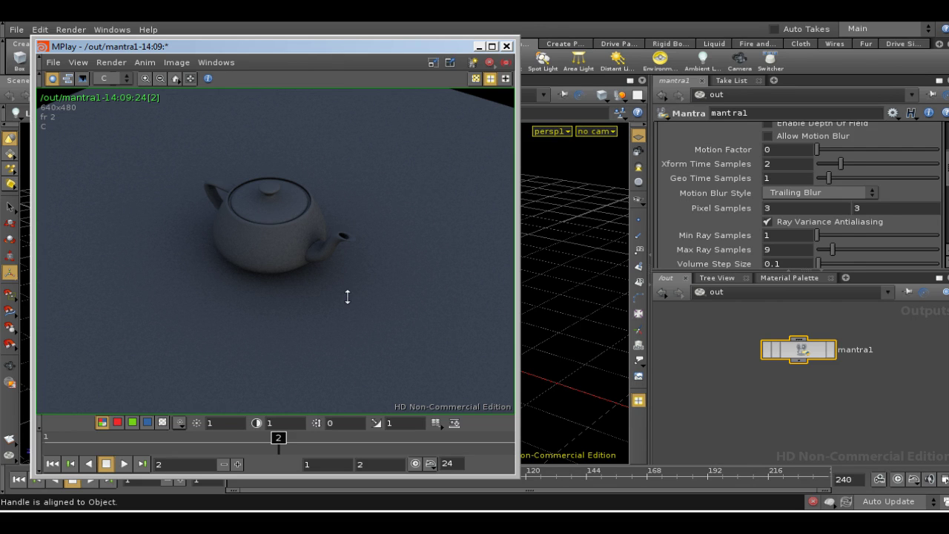
- Return to the shop network and set the global illumination shader's Global tint to 2, 2, 2
click(798, 335)
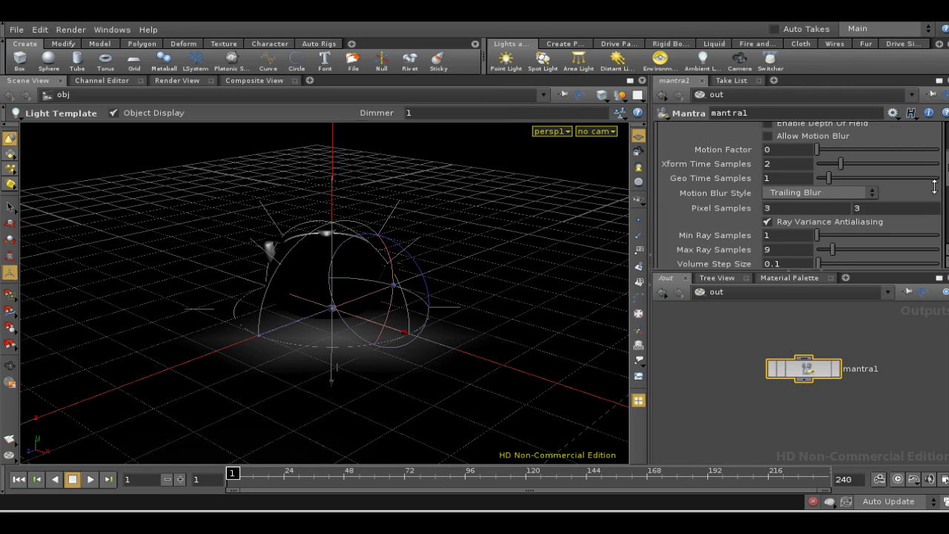
scroll(947, 178, up, 5)
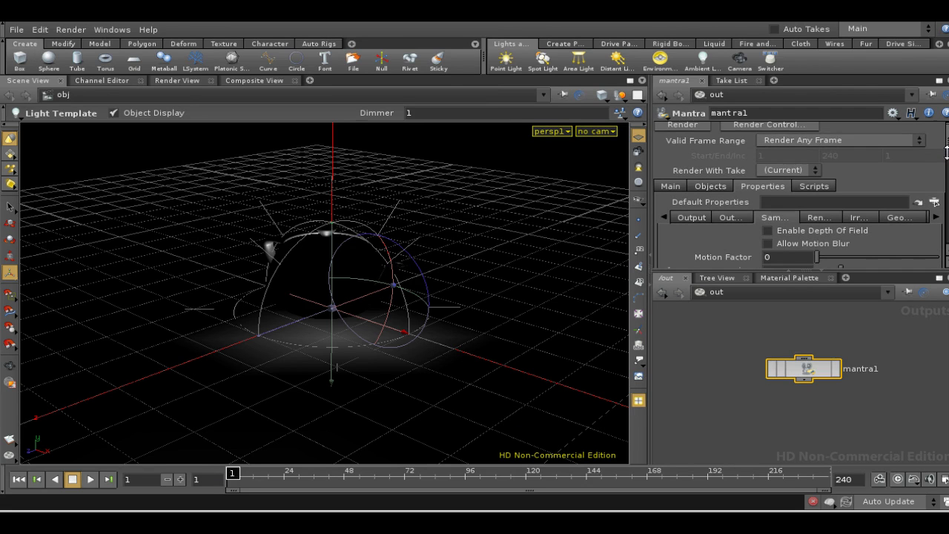
click(799, 290)
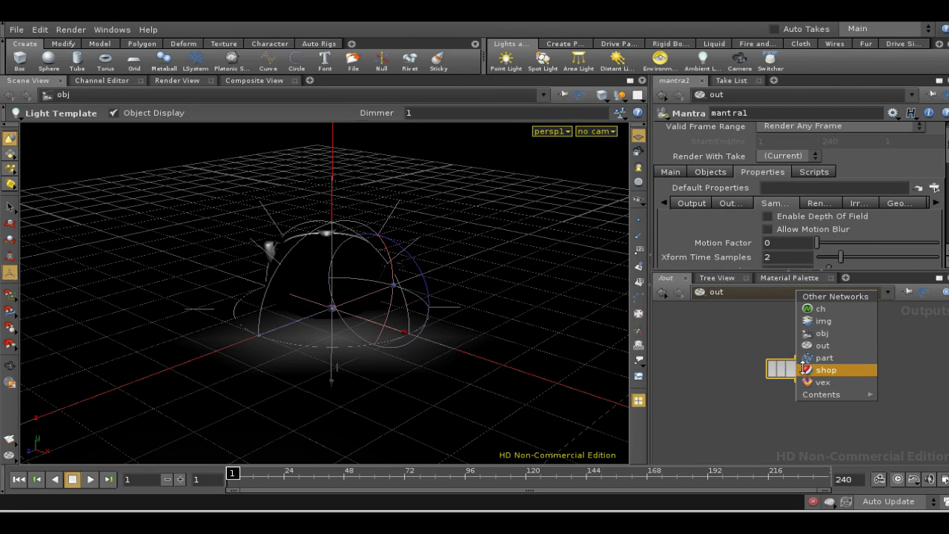
click(802, 369)
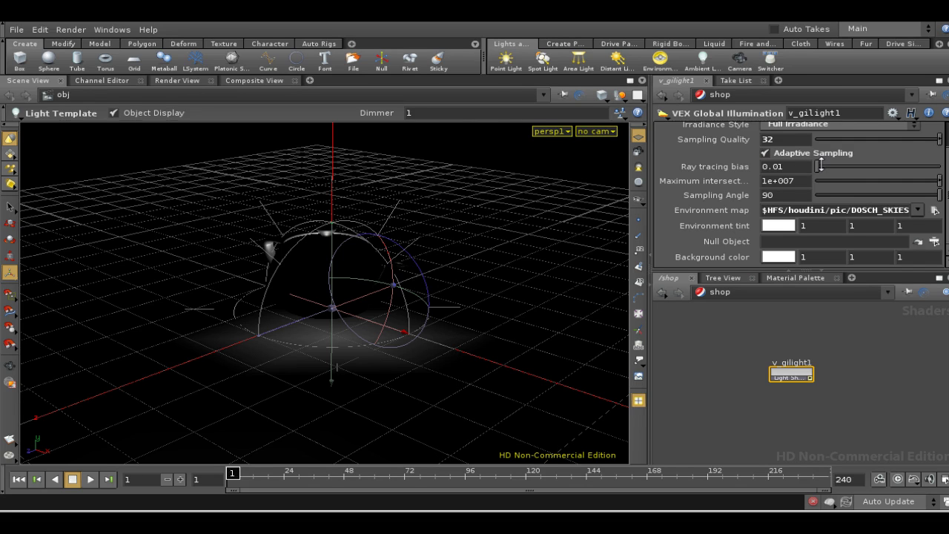
scroll(938, 133, up, 2)
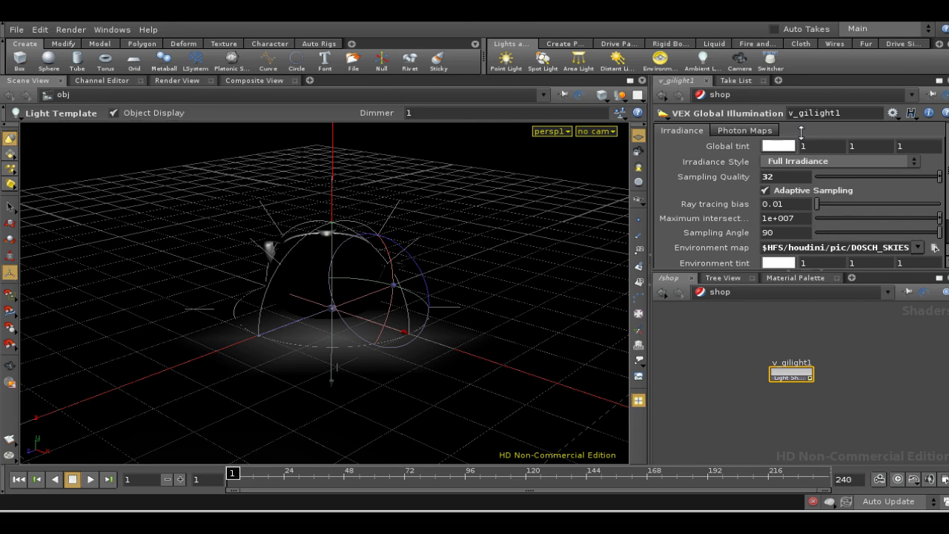
click(775, 146)
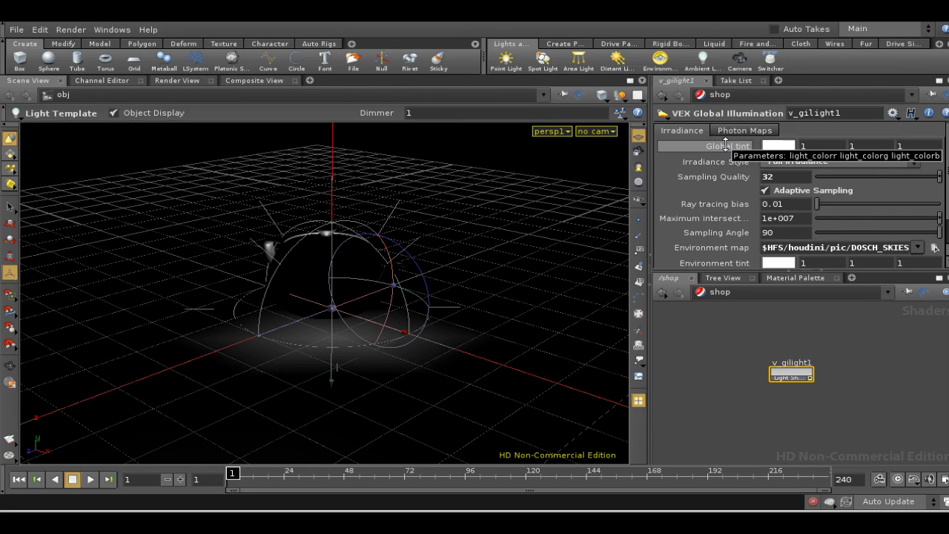
middle_drag(726, 147, 749, 113)
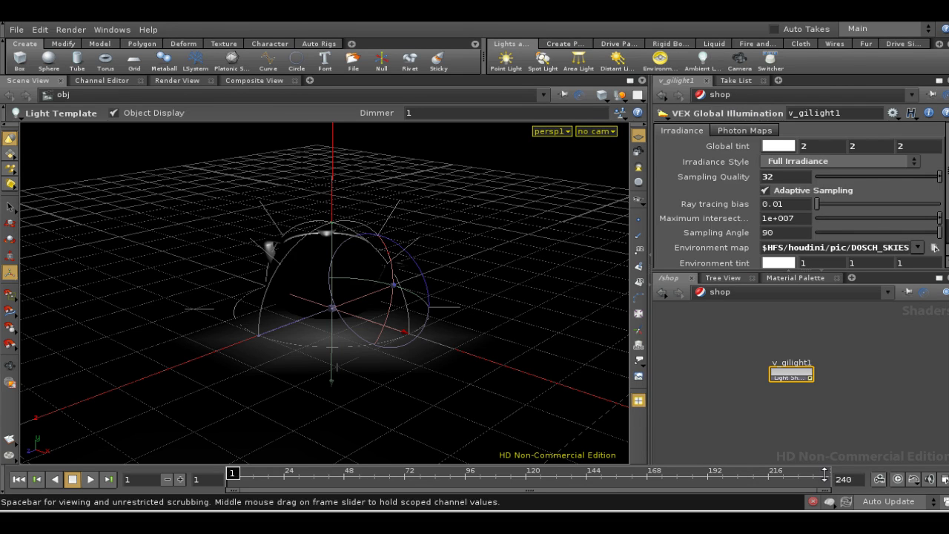
- Render the scene again with mantra1 in the out network and scrub to frame 3 in MPlay
click(744, 292)
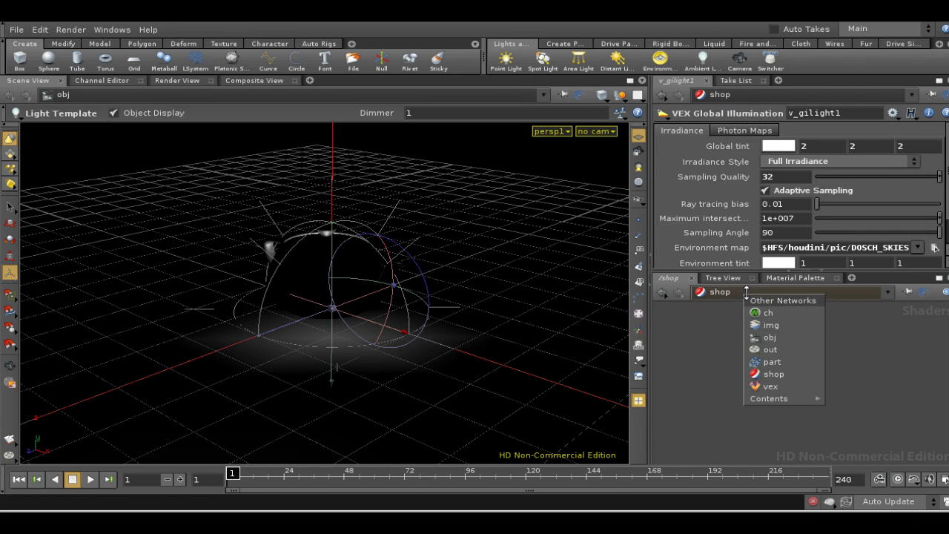
click(775, 350)
click(808, 374)
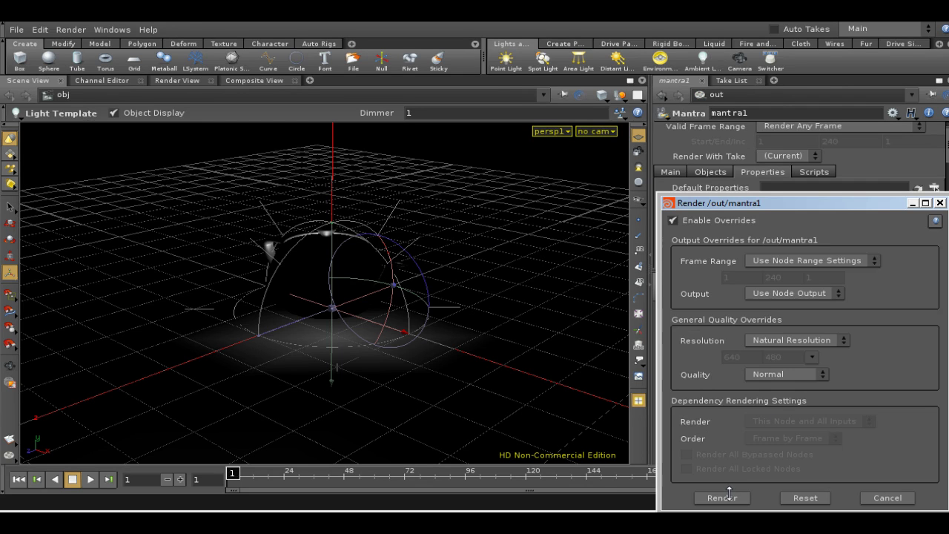
click(725, 498)
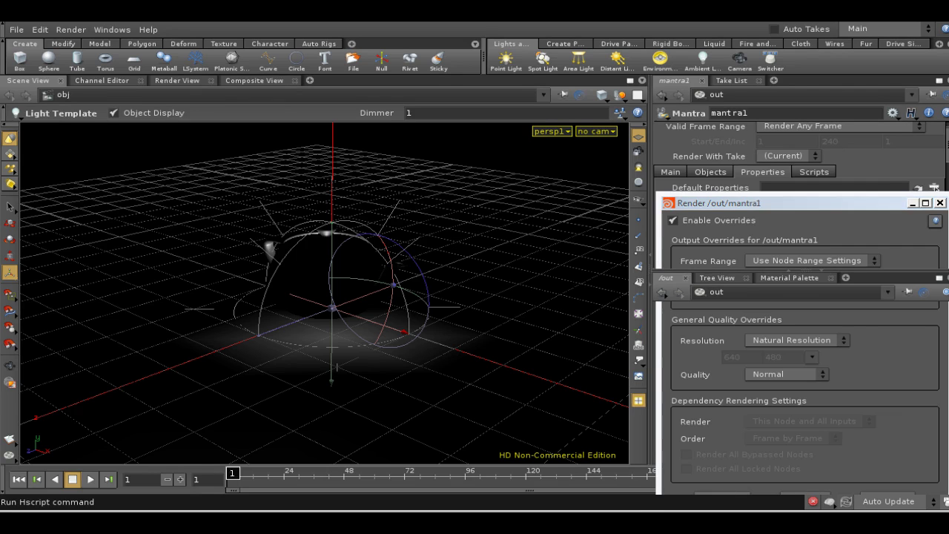
click(860, 507)
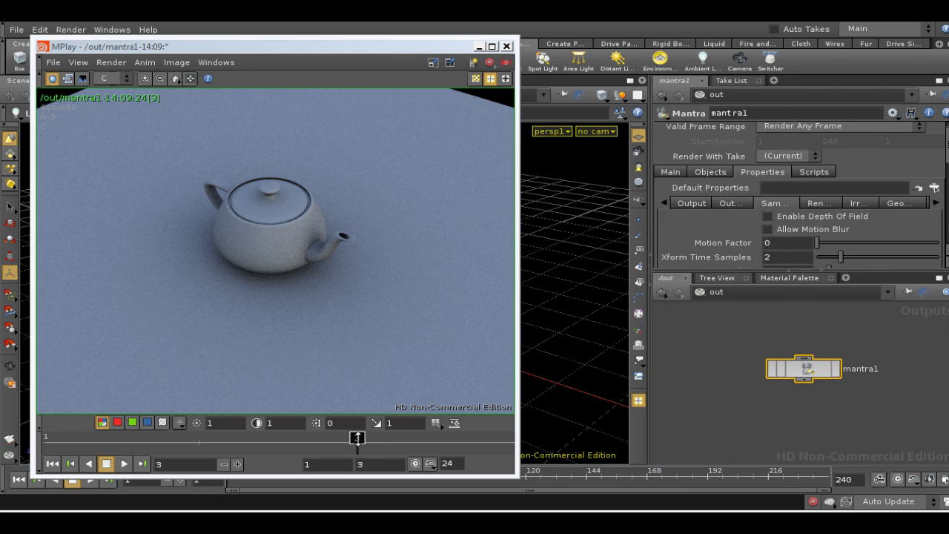
mouse_move(357, 438)
mouse_down()
mouse_move(55, 438)
mouse_move(405, 424)
mouse_up()
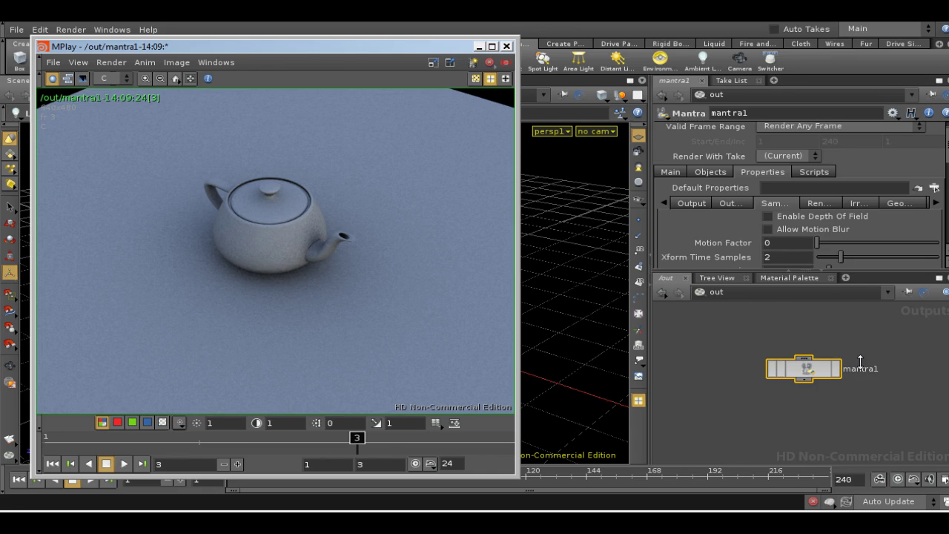
- Return to the shop network and set the global illumination shader's Sampling Quality to 256
click(779, 292)
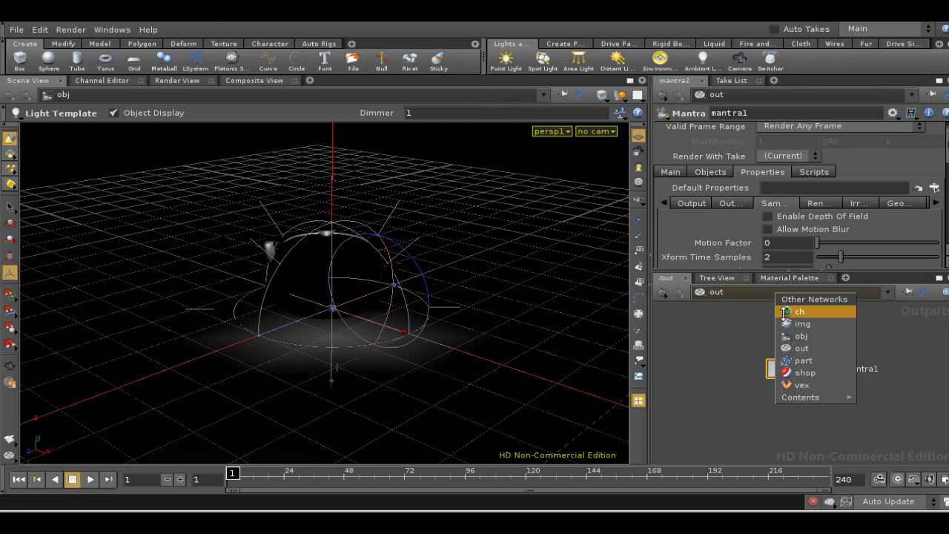
click(806, 373)
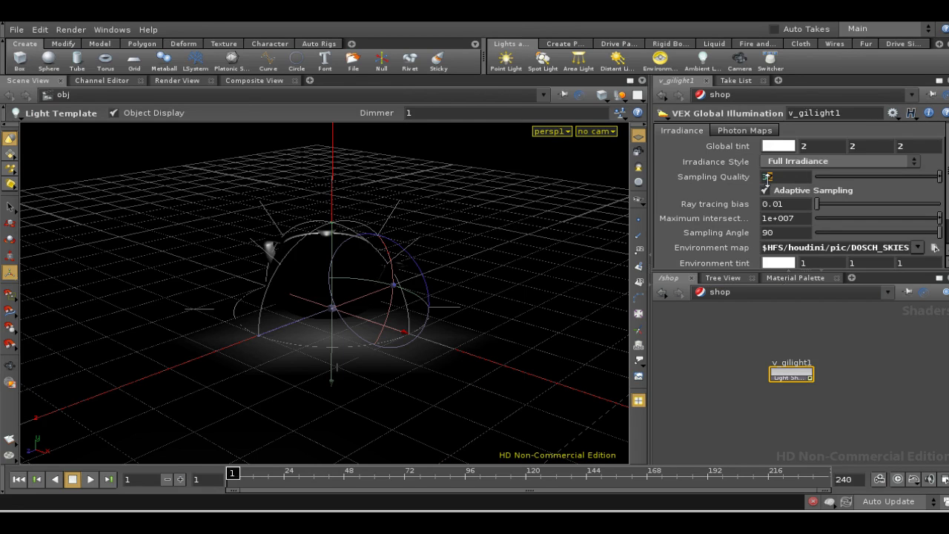
text(256)
- In the out network, enable the irradiance cache on mantra1 with Irradiance Error 0.01 and Max Spacing 5 pixels
click(780, 292)
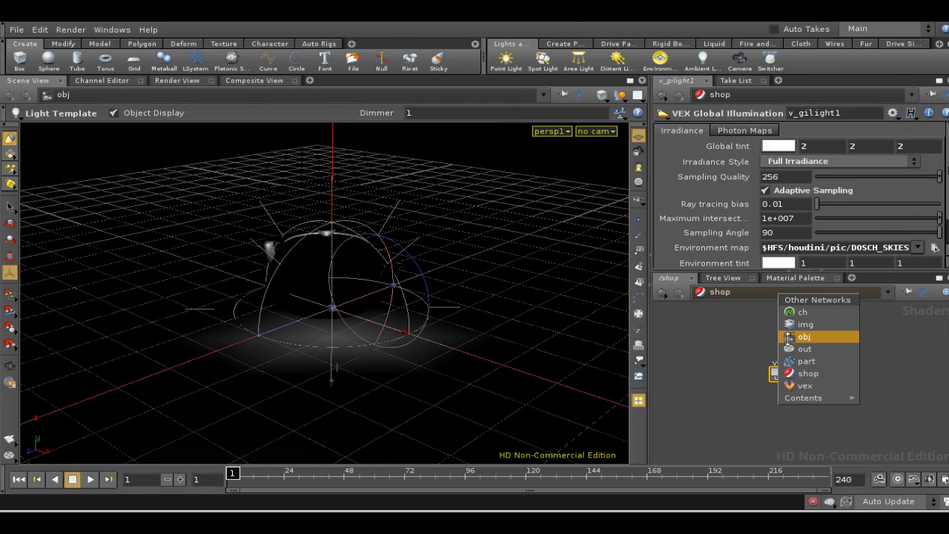
click(804, 348)
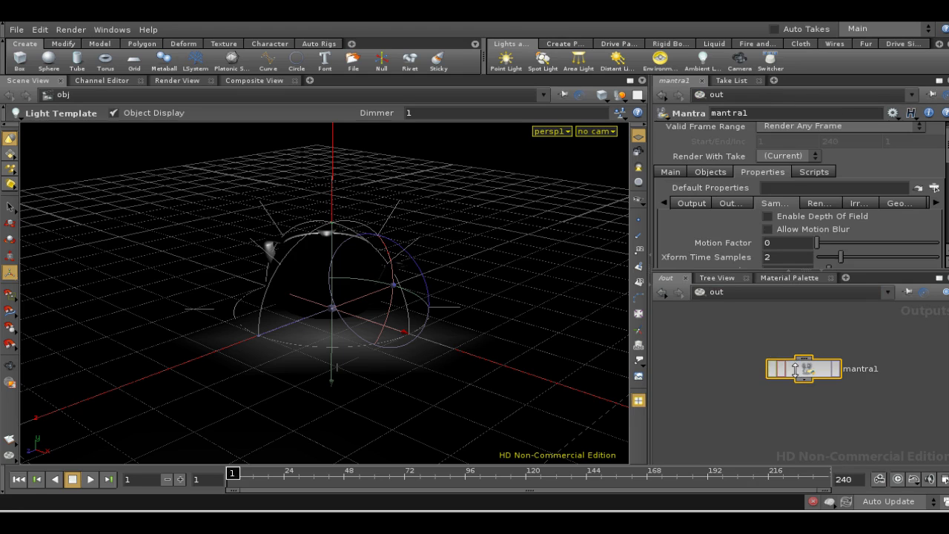
click(853, 203)
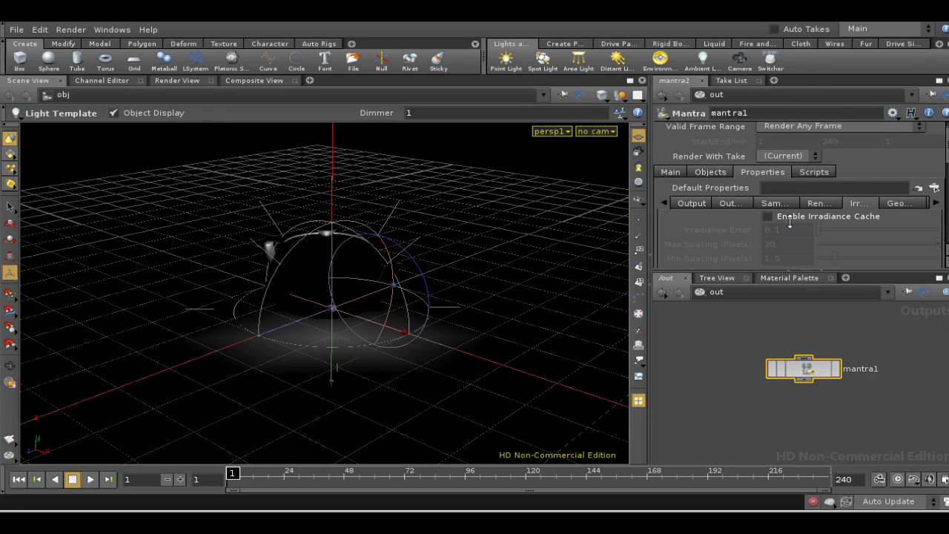
click(766, 215)
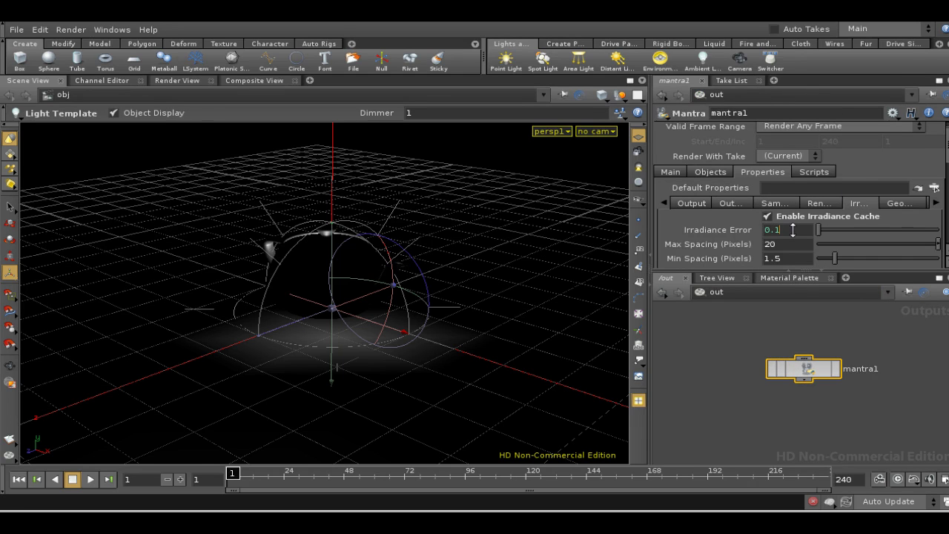
key(Tab)
text(5)
key(Return)
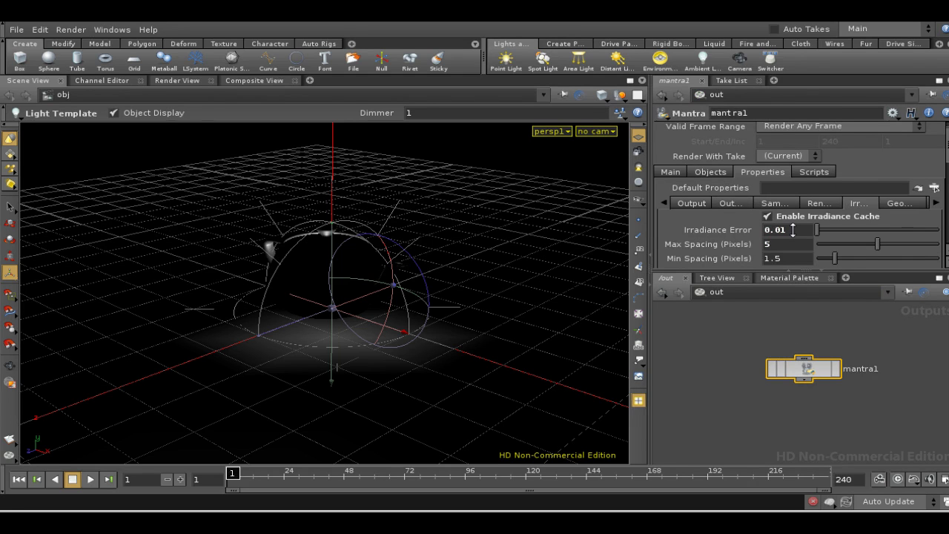
- Render the teapot scene with mantra1 using the irradiance cache
click(839, 367)
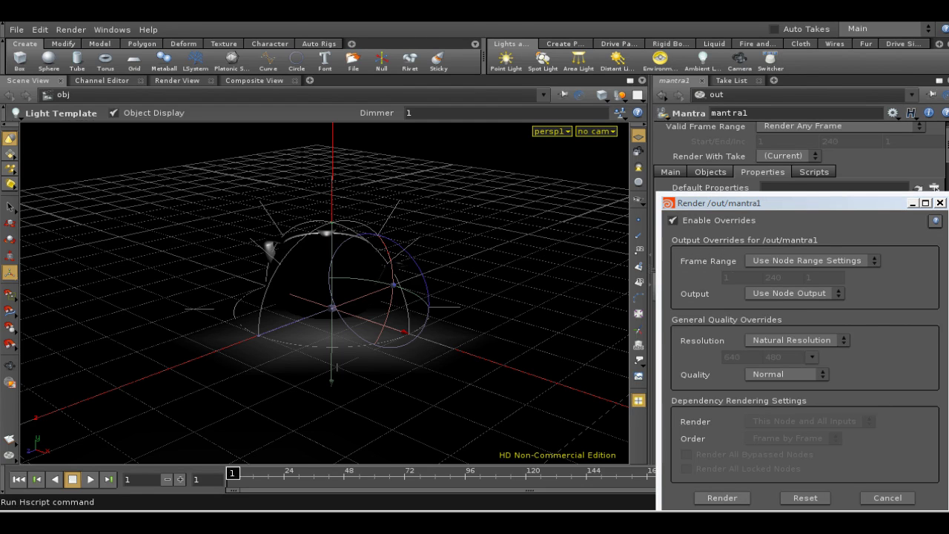
click(722, 498)
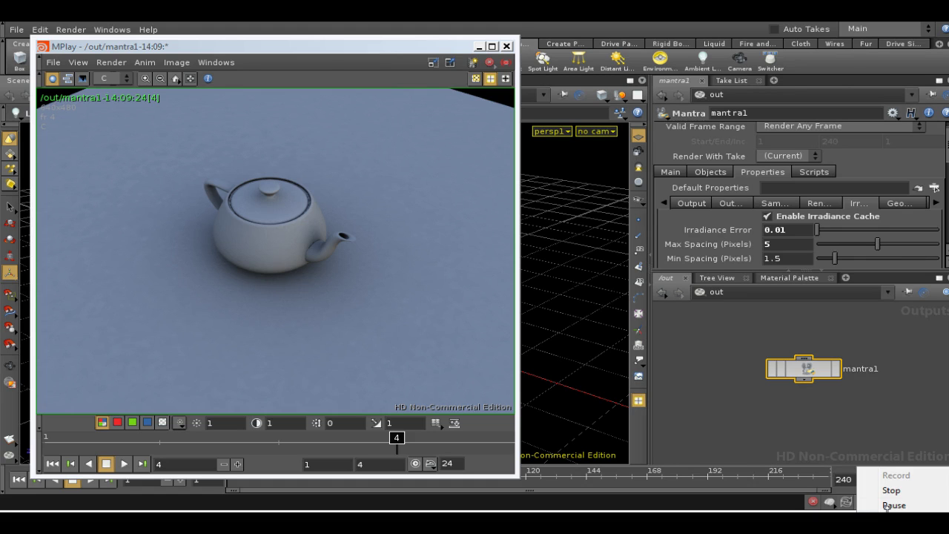
click(879, 506)
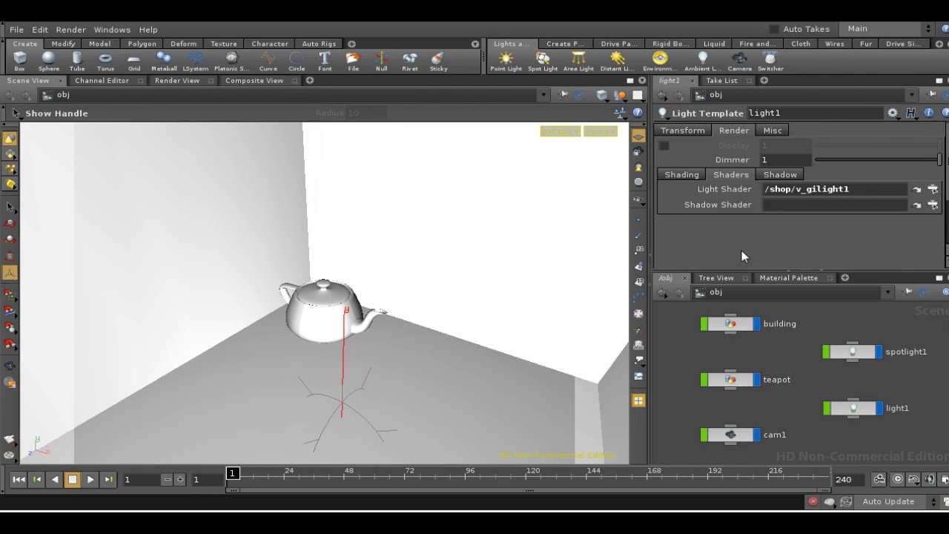
- Review the settings of the global illumination shader assigned to light1 in the room scene, and return to the obj network
click(917, 189)
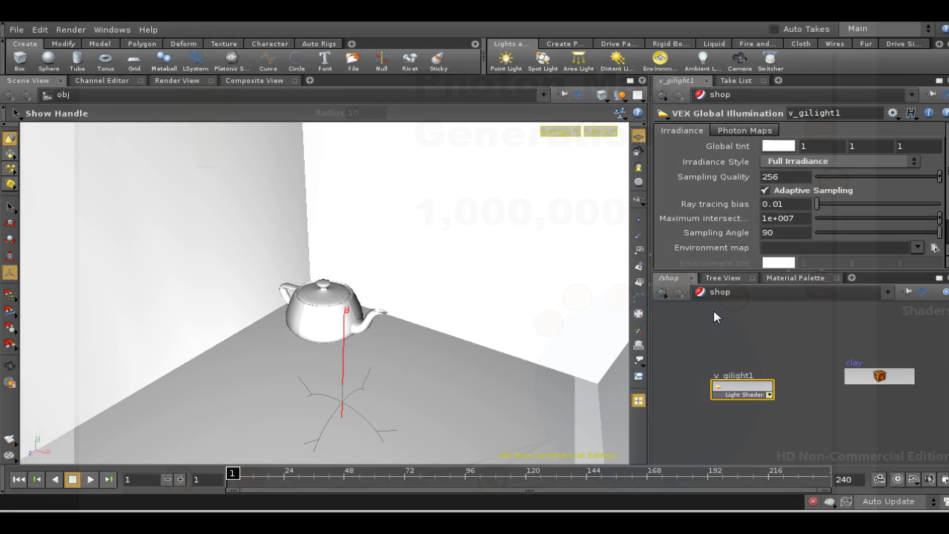
click(718, 295)
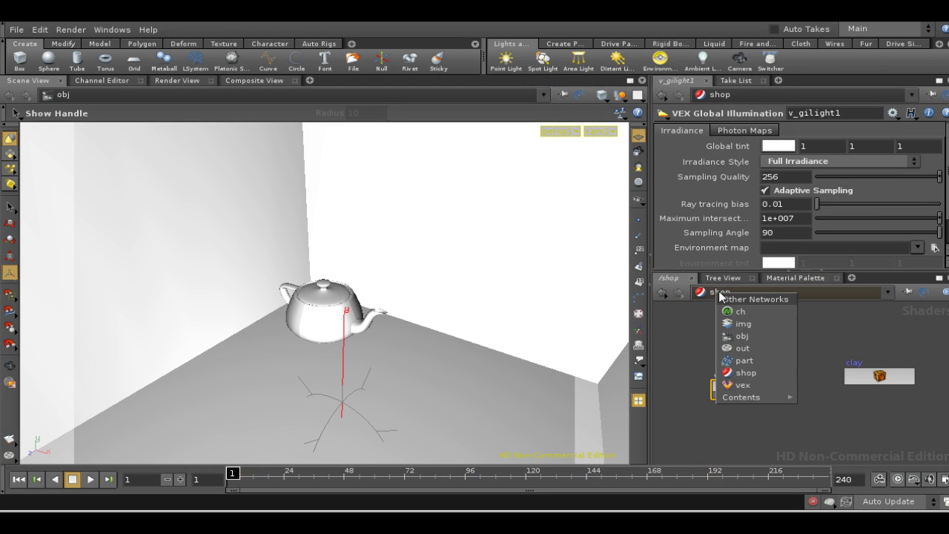
click(738, 336)
- In the out network, add a second Mantra node beside mantra1 and name it mantra_photon
click(770, 291)
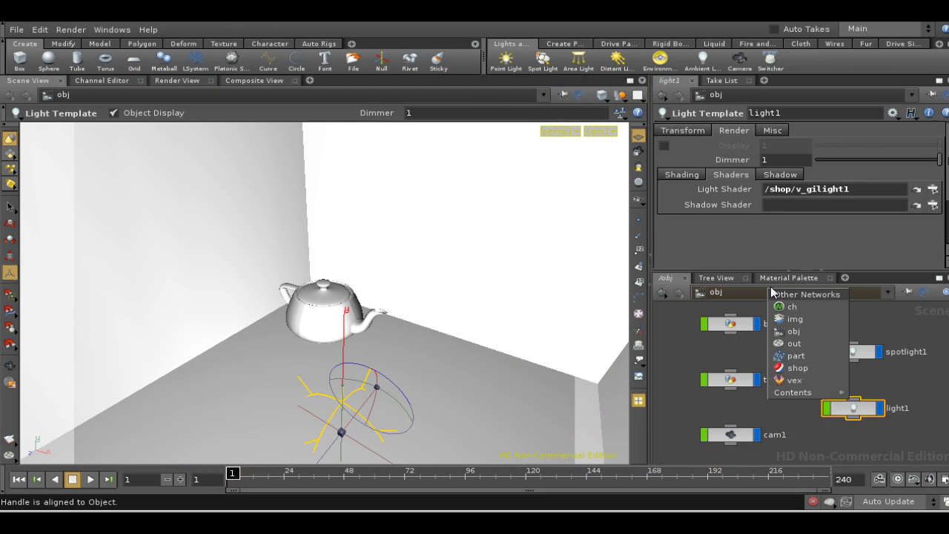
click(784, 344)
middle_drag(788, 374, 867, 369)
key(Tab)
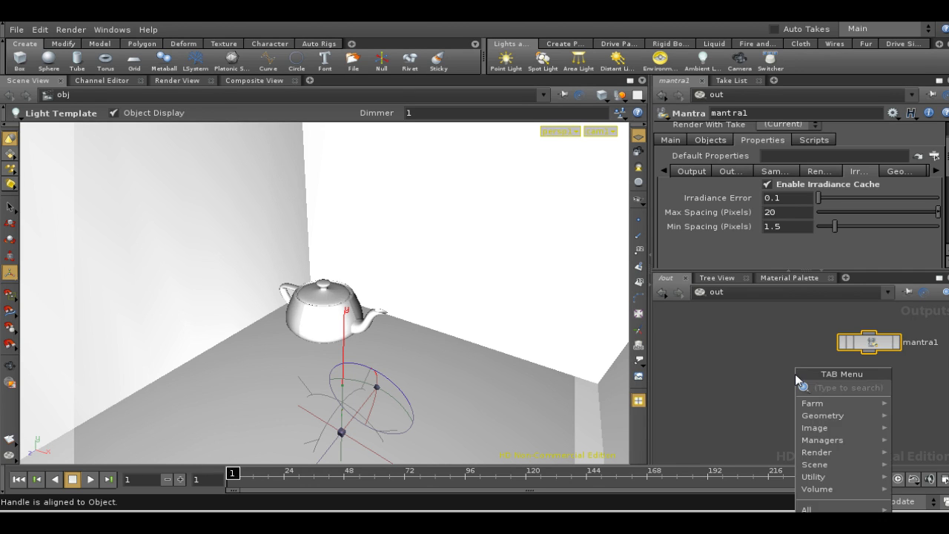
text(Man)
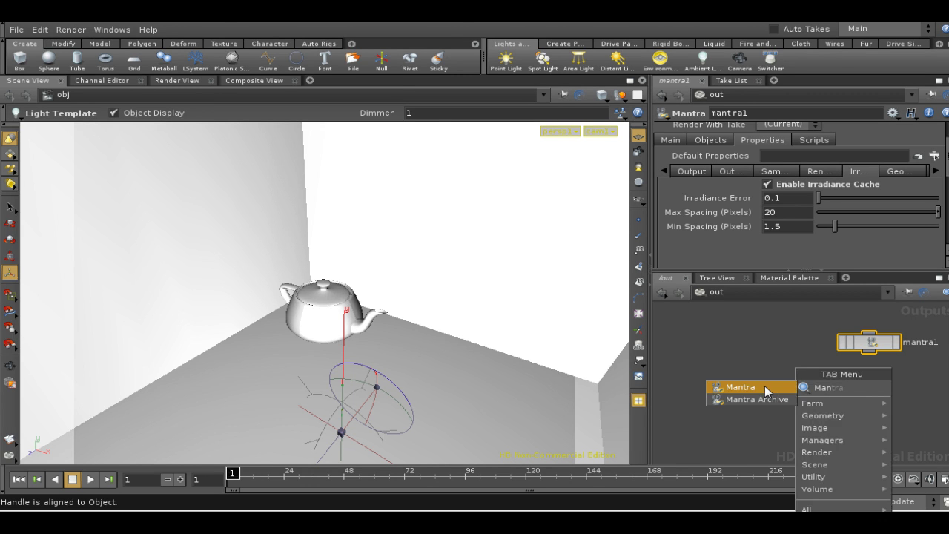
click(764, 385)
click(763, 354)
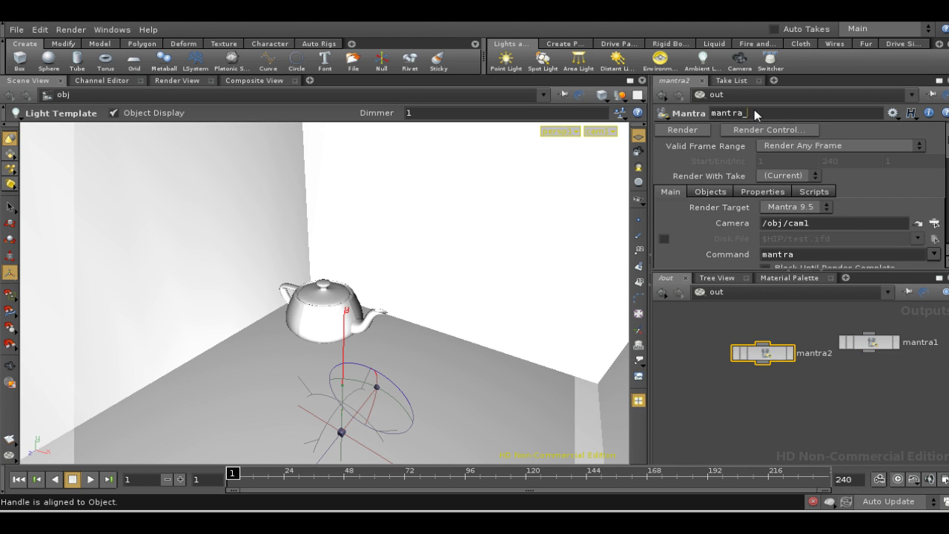
text(photon)
key(Return)
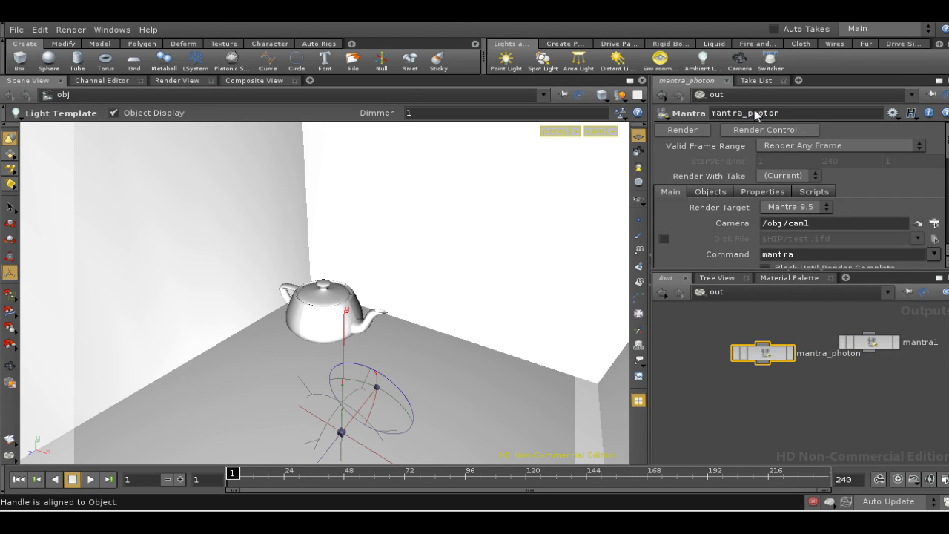
drag(772, 356, 770, 373)
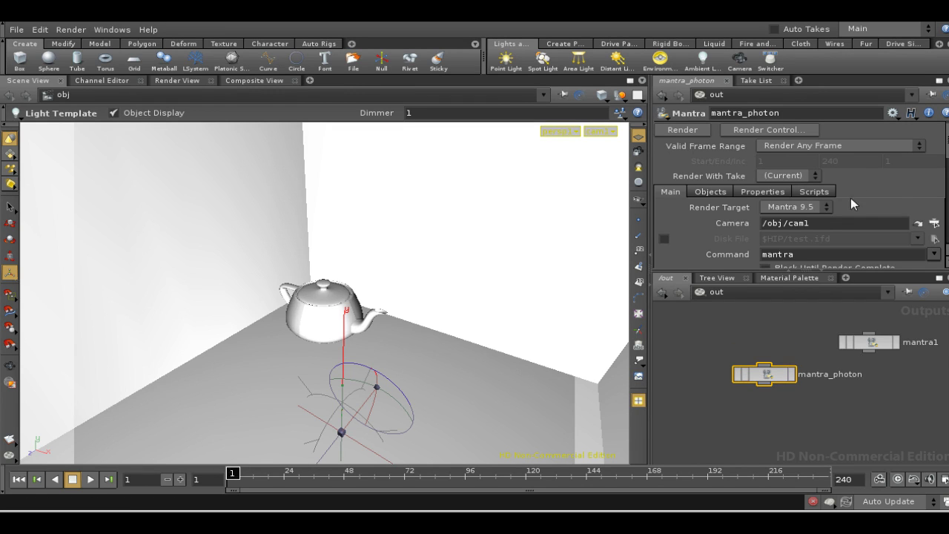
- Set the Rendering Engine of mantra_photon to Photon Map Generation
click(767, 190)
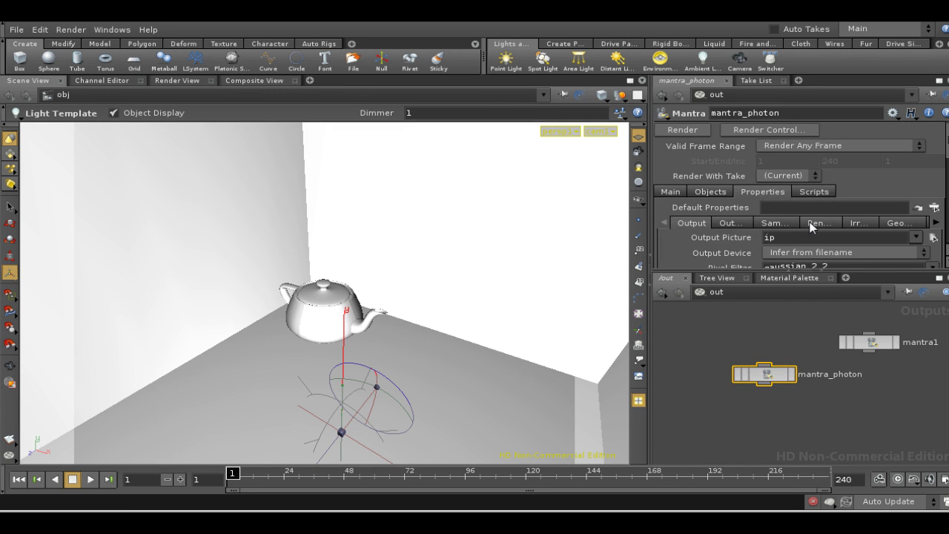
click(816, 223)
scroll(939, 169, down, 2)
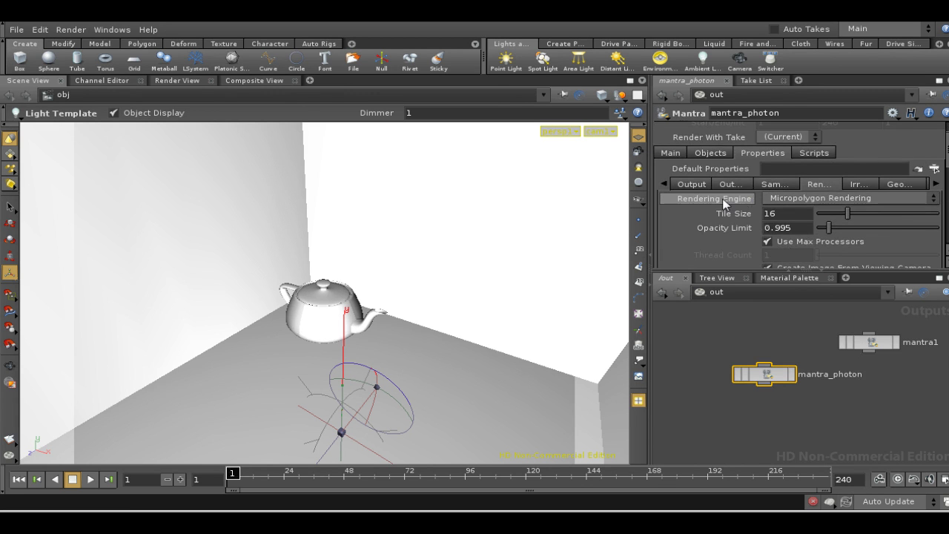
click(797, 202)
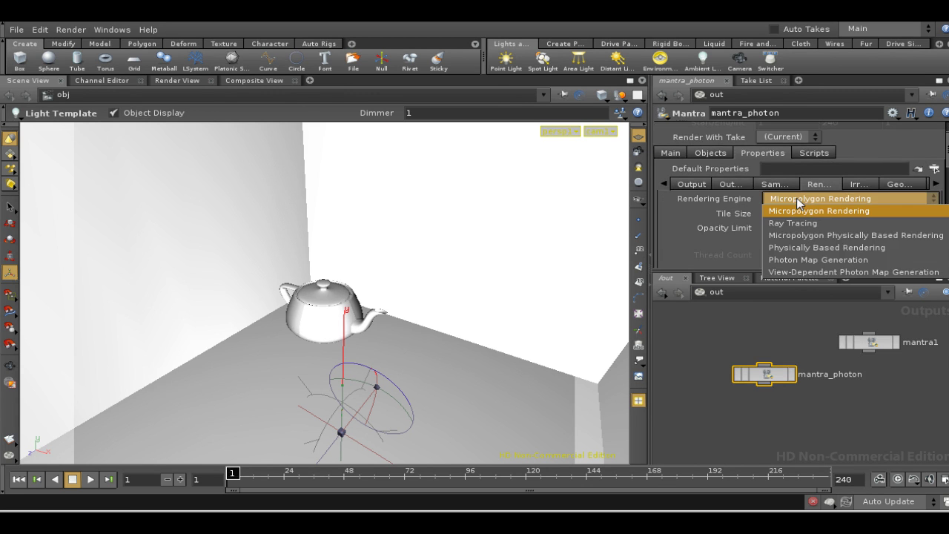
click(806, 261)
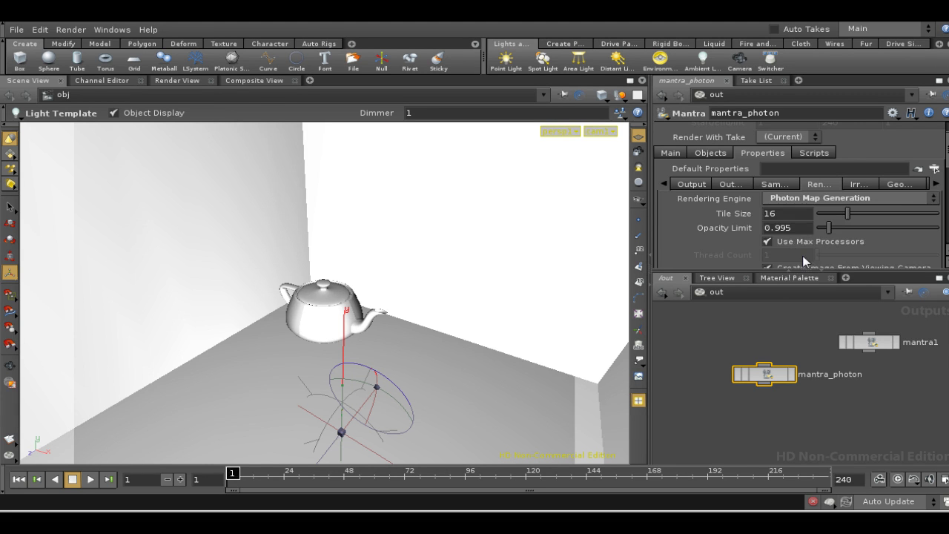
- In mantra_photon's PBR properties, disable Cache Stores Direct Lighting and set the photon storage count to 10000
click(936, 184)
click(937, 184)
click(936, 185)
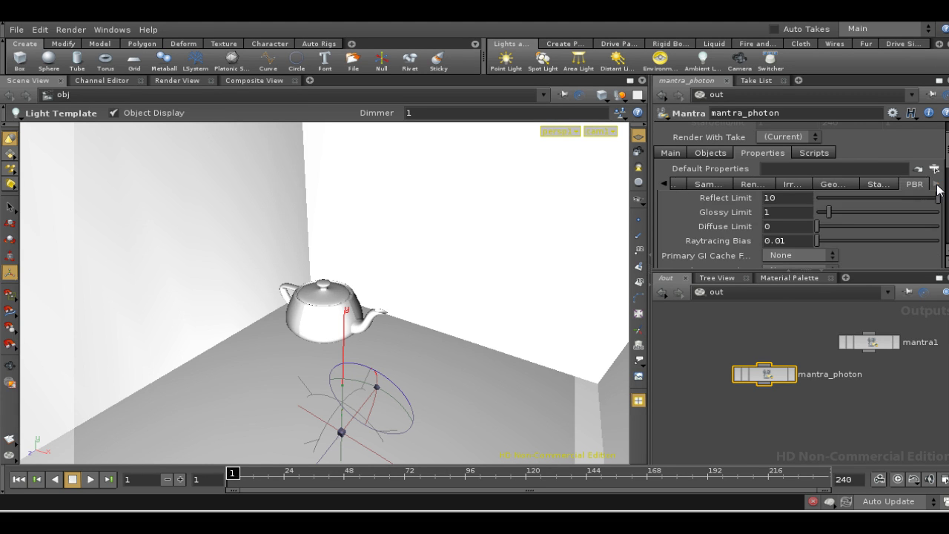
scroll(801, 208, down, 2)
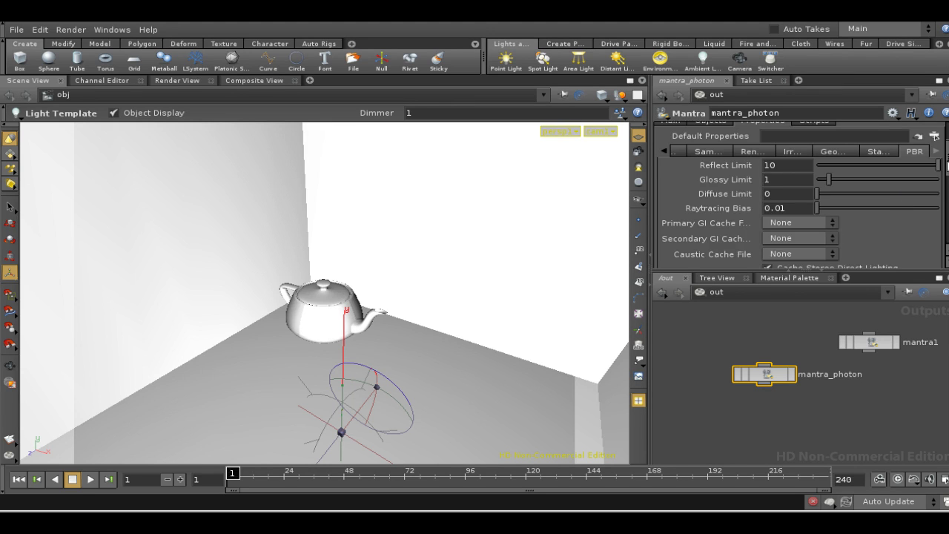
scroll(801, 195, down, 6)
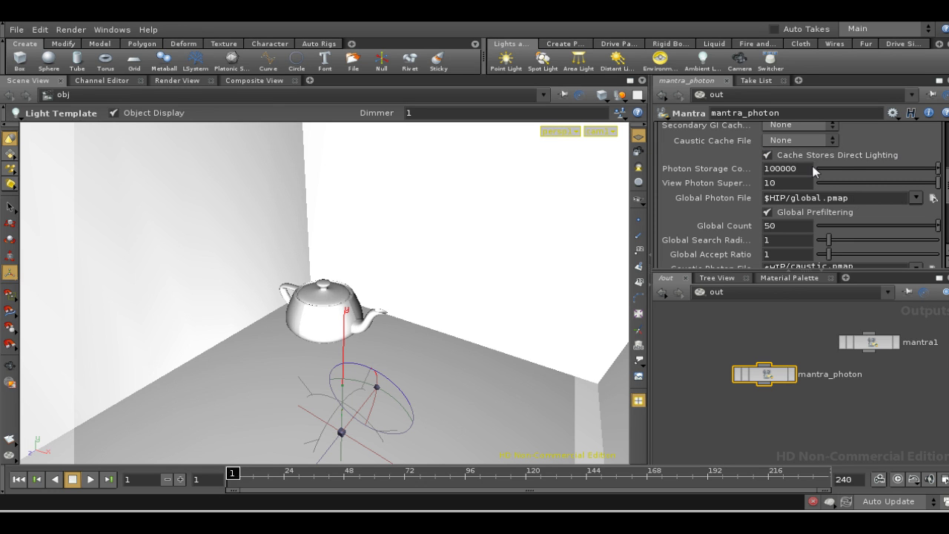
click(768, 156)
key(BackSpace)
key(Return)
- Set mantra_photon's Global Photon File to $HIP/global_room.pmap
text(_)
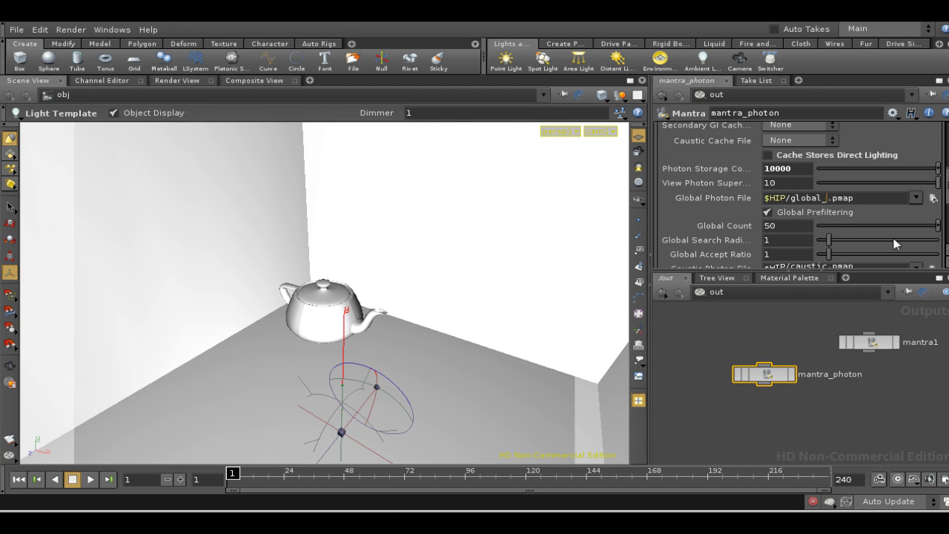
text(room)
key(Return)
scroll(944, 215, down, 2)
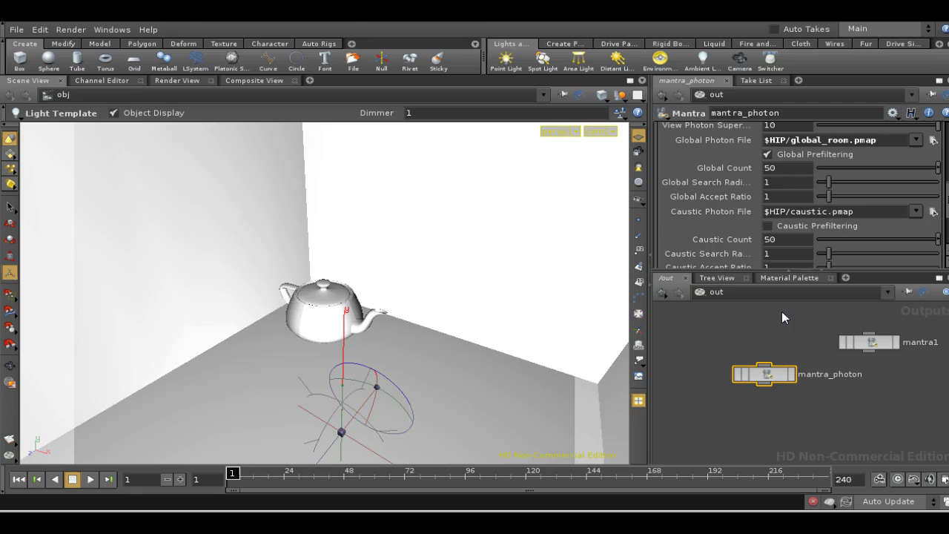
- Arrange mantra1 below mantra_photon and connect mantra_photon's output to mantra1's input
click(771, 372)
drag(771, 372, 769, 345)
drag(763, 394, 752, 402)
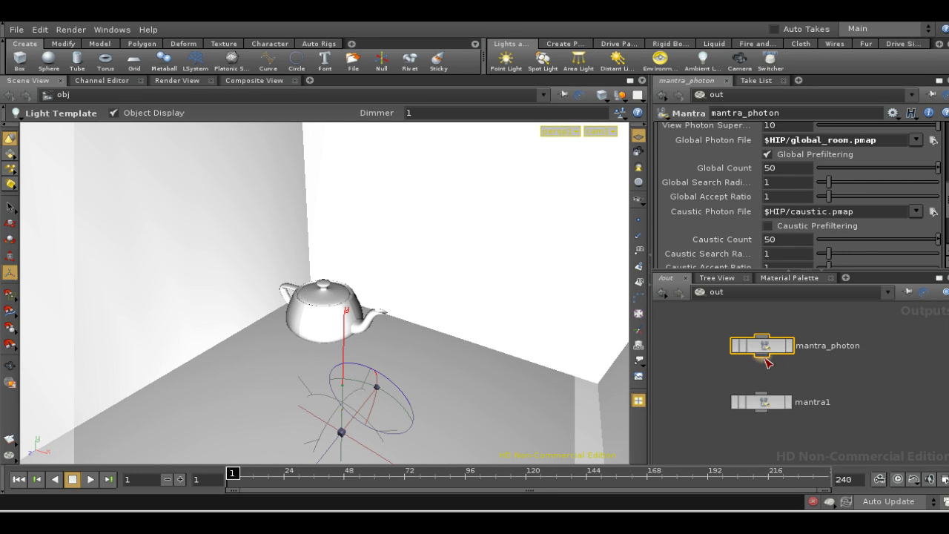
drag(766, 384, 769, 402)
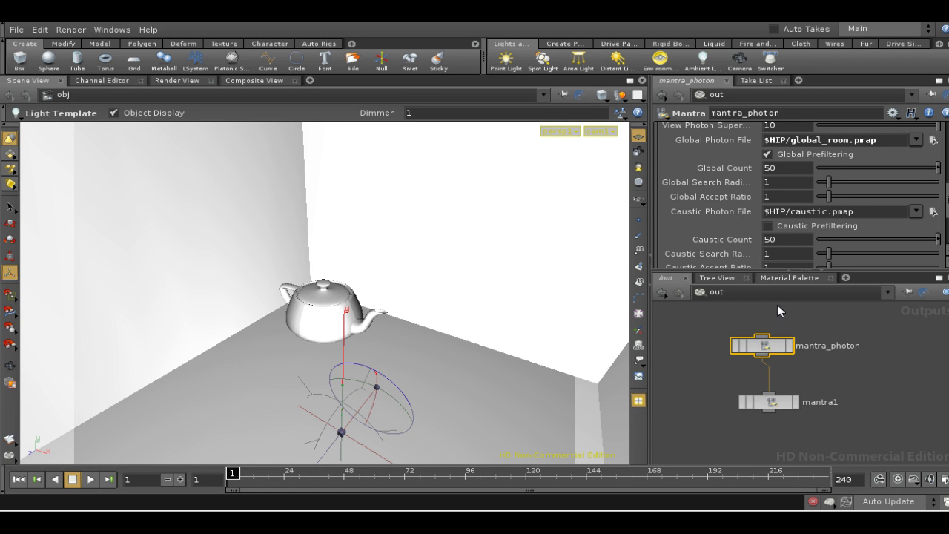
- Render mantra_photon with its own range and output settings to generate the photon map
click(789, 345)
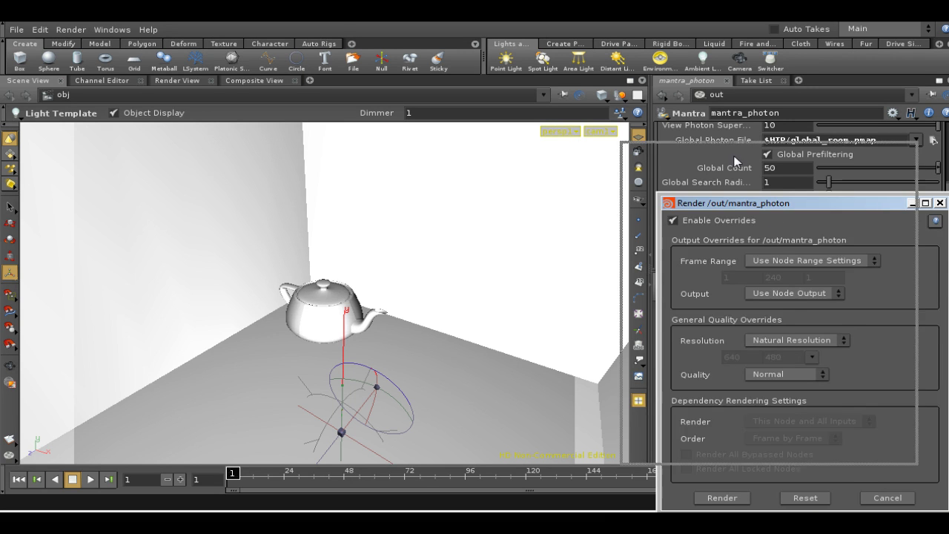
drag(771, 209, 735, 156)
click(701, 446)
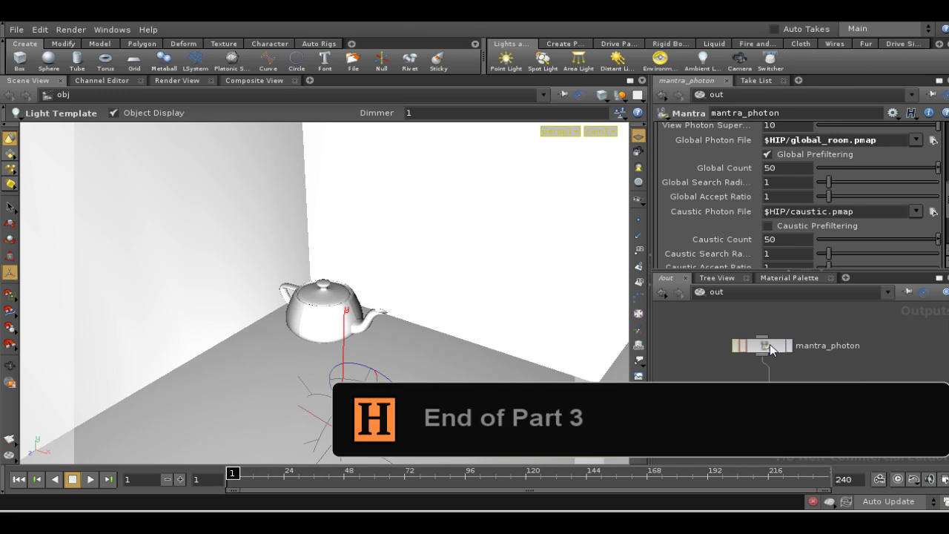
- Leave the out network to switch to another network
click(748, 292)
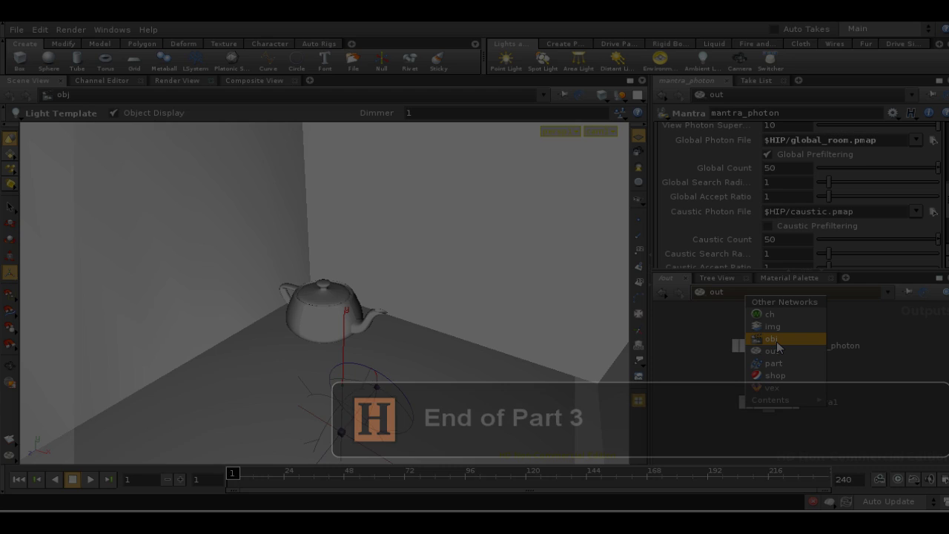